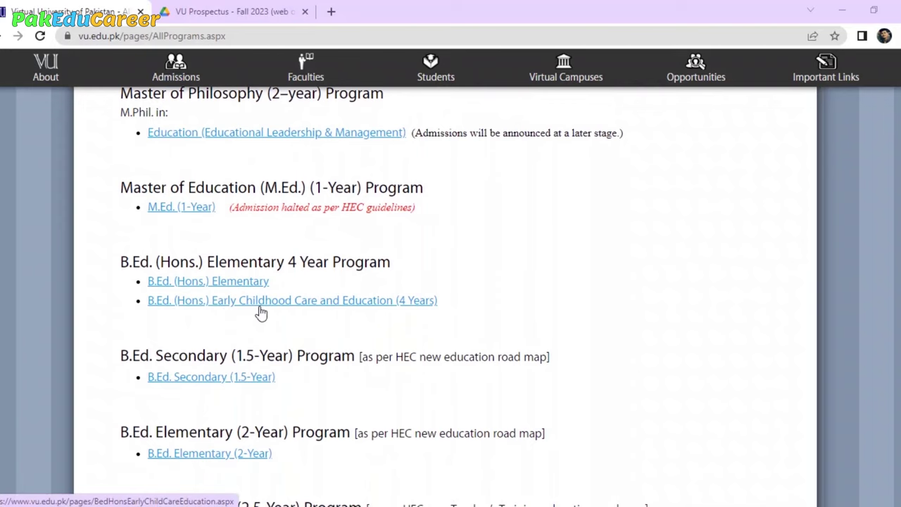
# Examine the offered programs from Education through Management, Science and Technology, and Certificate Courses, including their admission notes
pyautogui.scroll(-2, 364, 356)
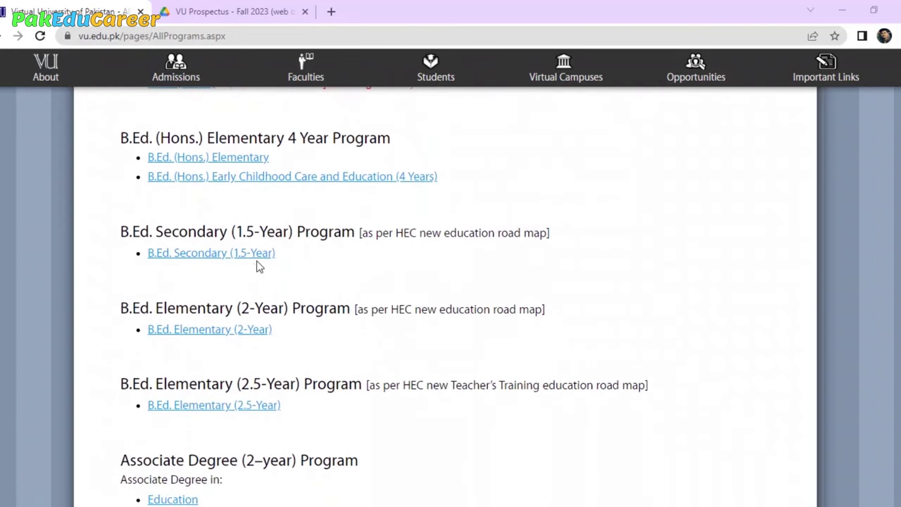
pyautogui.scroll(-1, 258, 265)
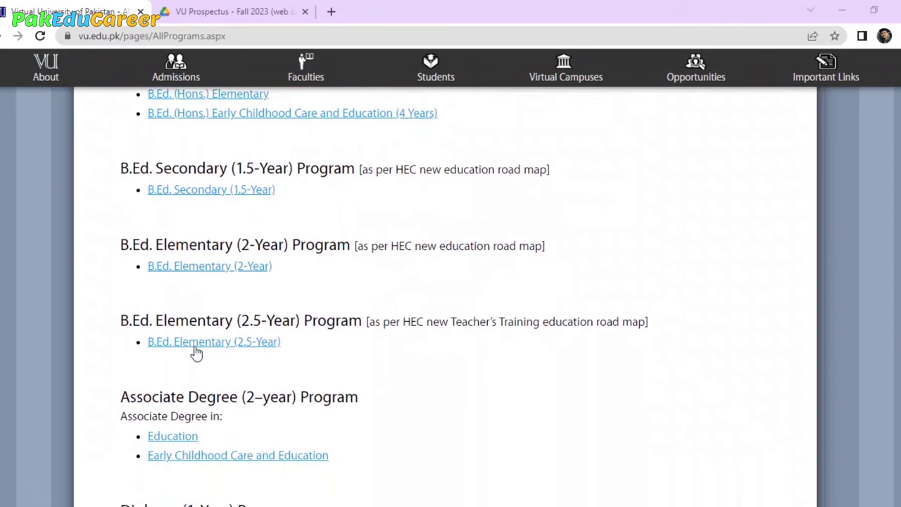
pyautogui.scroll(-2, 308, 350)
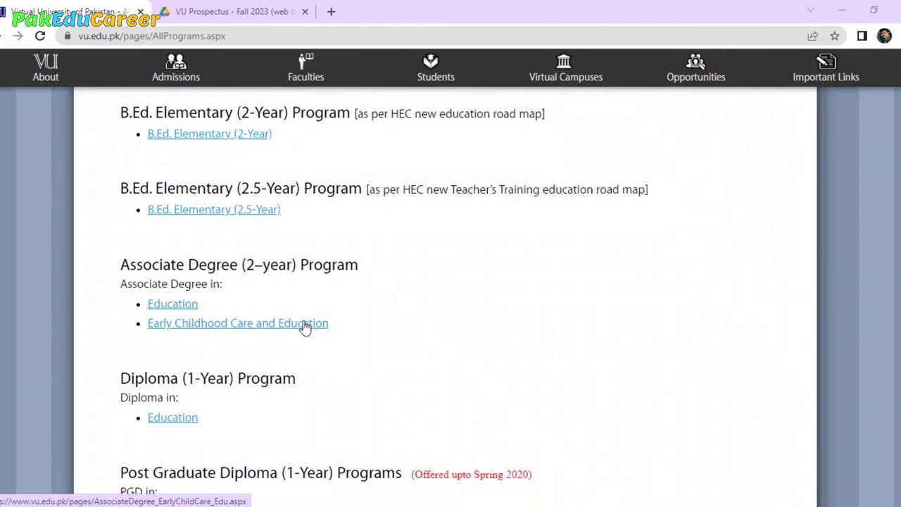
pyautogui.scroll(-4, 329, 332)
pyautogui.scroll(-3, 331, 332)
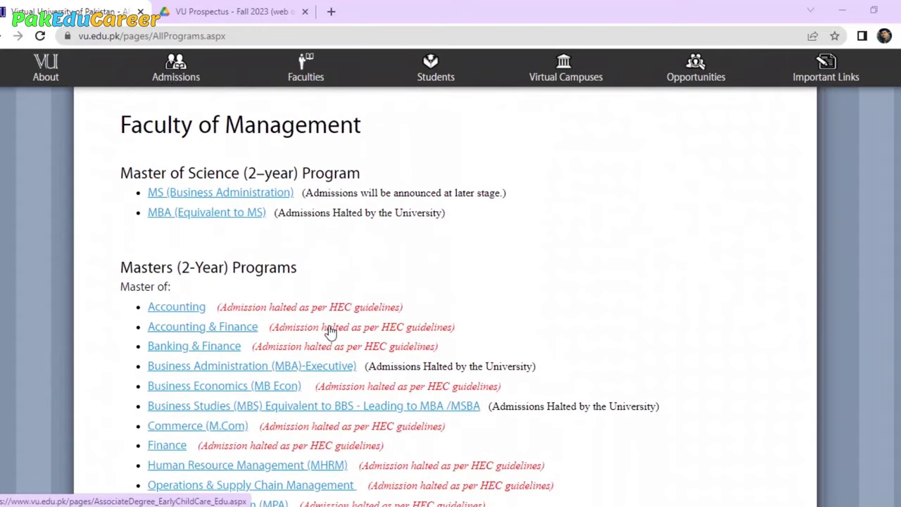
pyautogui.scroll(-5, 329, 332)
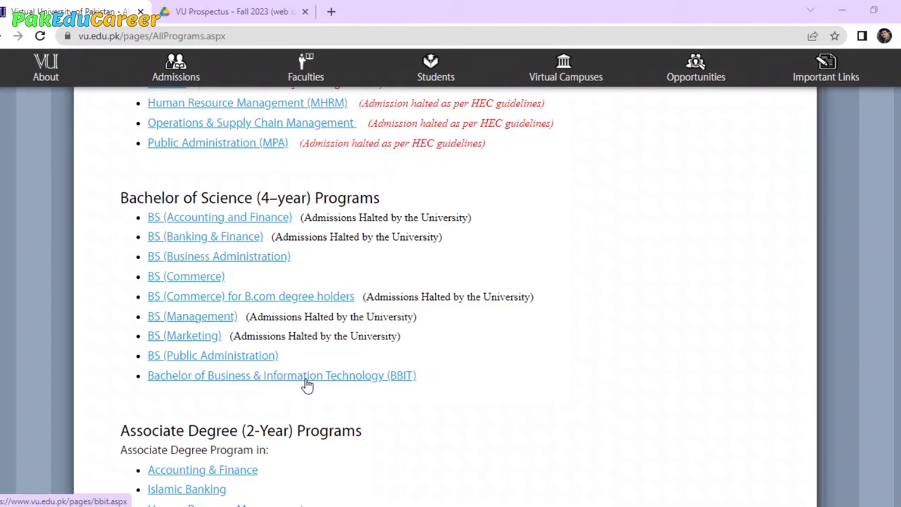
pyautogui.scroll(-5, 308, 386)
pyautogui.scroll(-2, 326, 389)
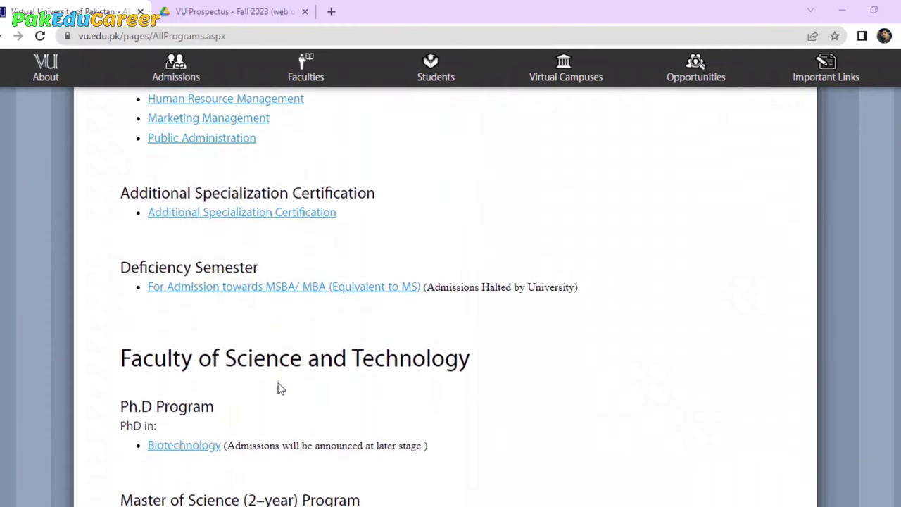
pyautogui.scroll(-3, 369, 393)
pyautogui.scroll(-3, 369, 394)
pyautogui.scroll(-3, 369, 393)
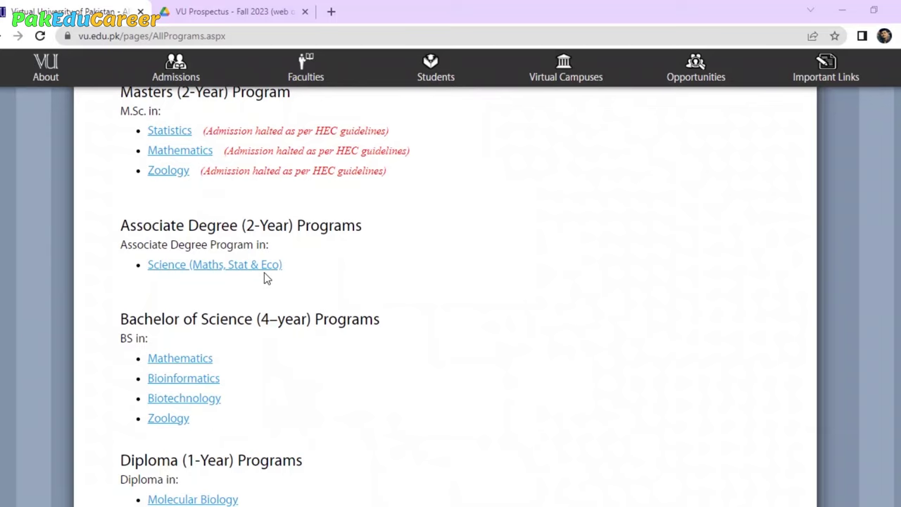
pyautogui.scroll(-3, 266, 278)
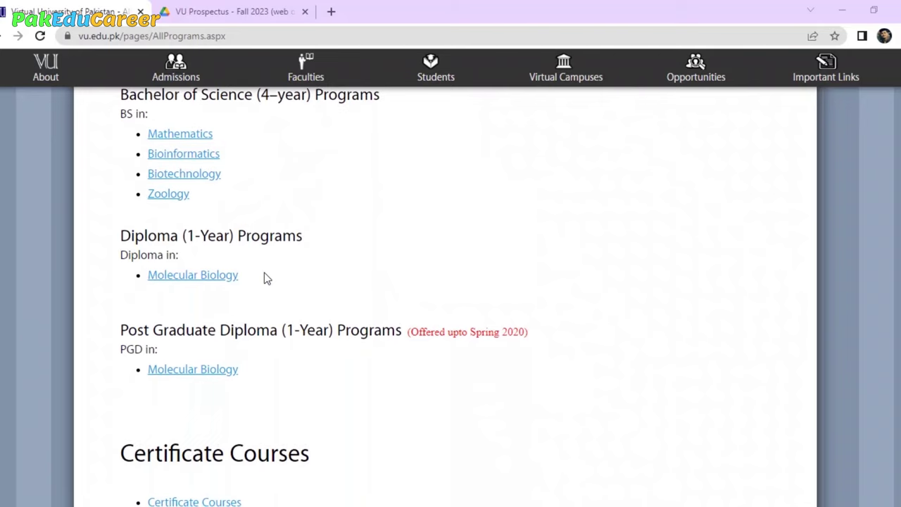
pyautogui.scroll(-2, 343, 369)
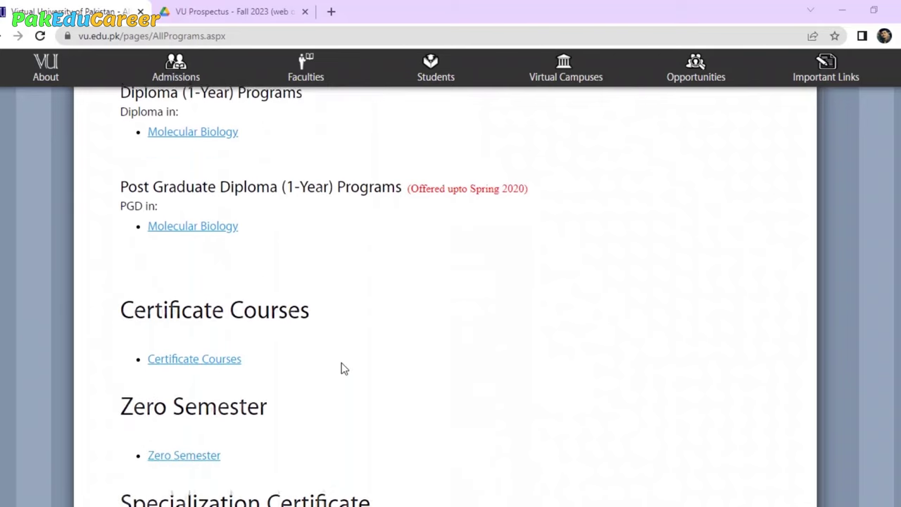
pyautogui.scroll(-2, 344, 368)
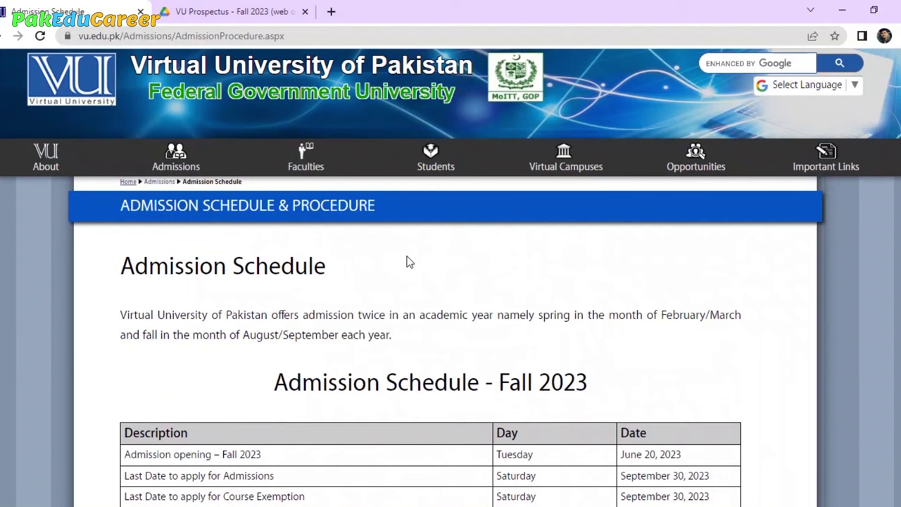
# Review the Fall 2023 admission schedule, from the admission opening and application deadlines to the commencement of classes
pyautogui.scroll(-2, 409, 262)
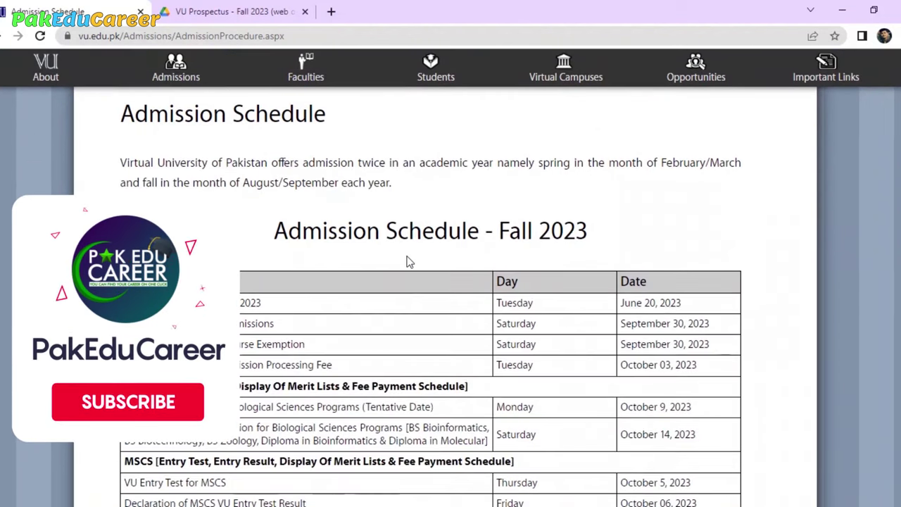
pyautogui.scroll(-1, 409, 262)
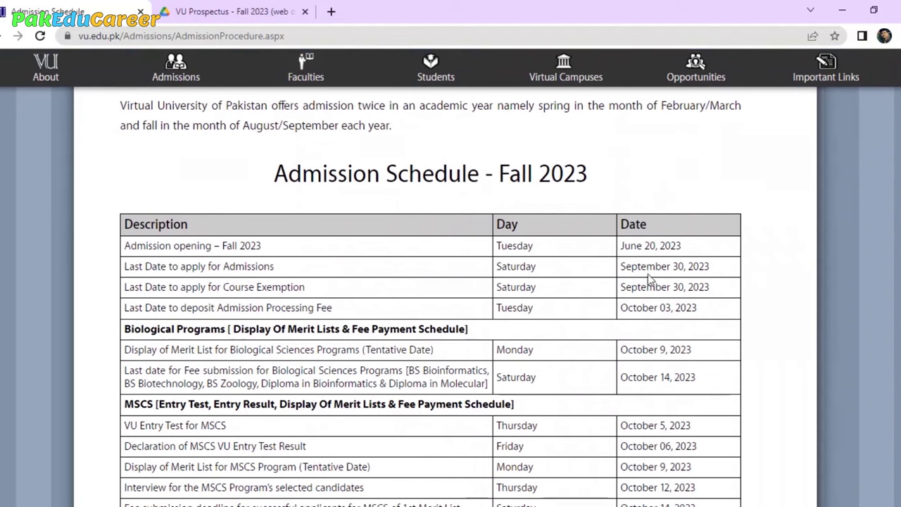
pyautogui.scroll(-1, 580, 279)
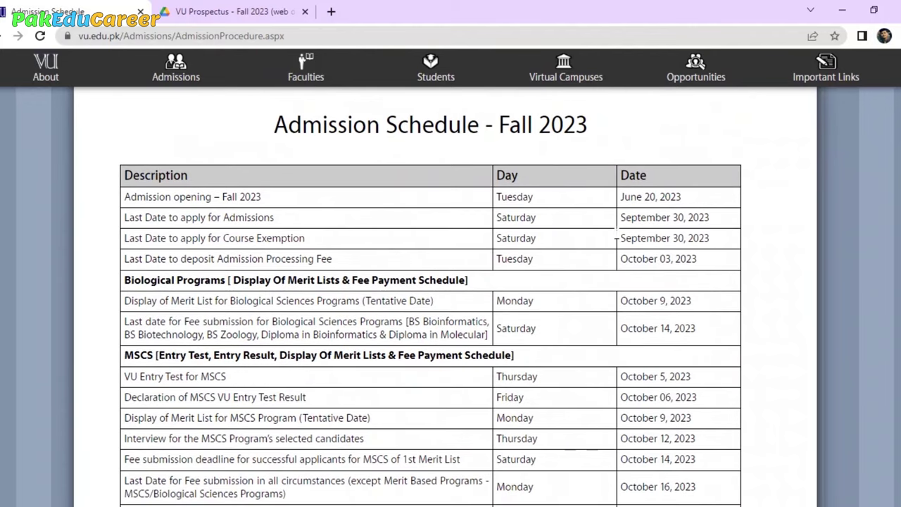
pyautogui.scroll(-1, 681, 242)
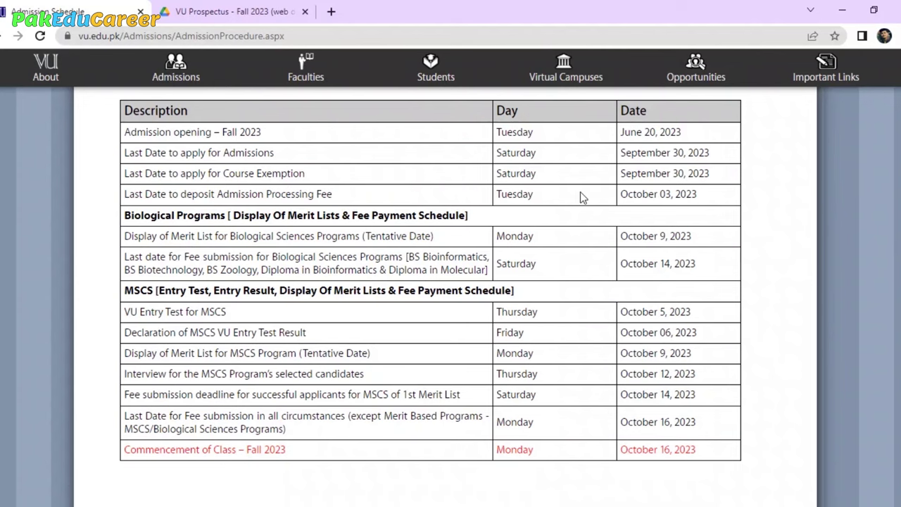
pyautogui.scroll(-2, 429, 195)
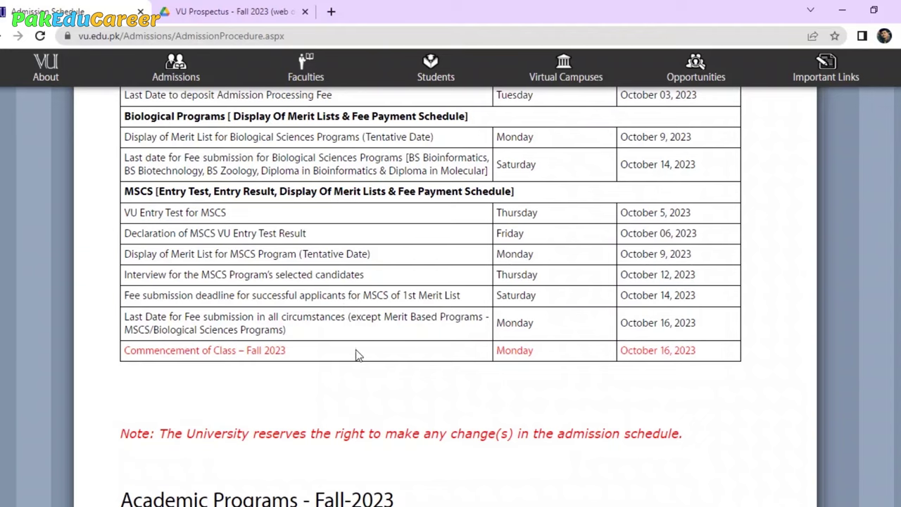
# Open the Virtual University of Pakistan website at vu.edu.pk in a new browser window
pyautogui.hotkey('ctrl', 'n')
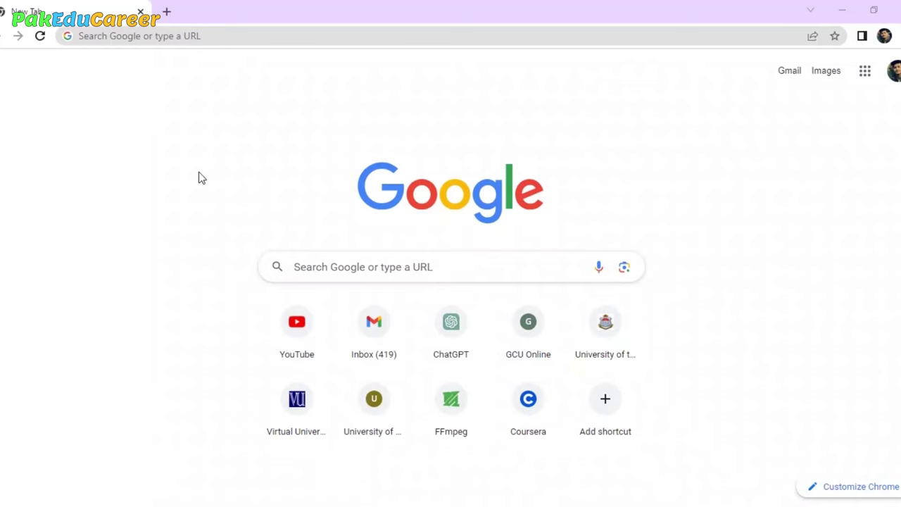
pyautogui.click(148, 43)
pyautogui.write('vu.edu.pk')
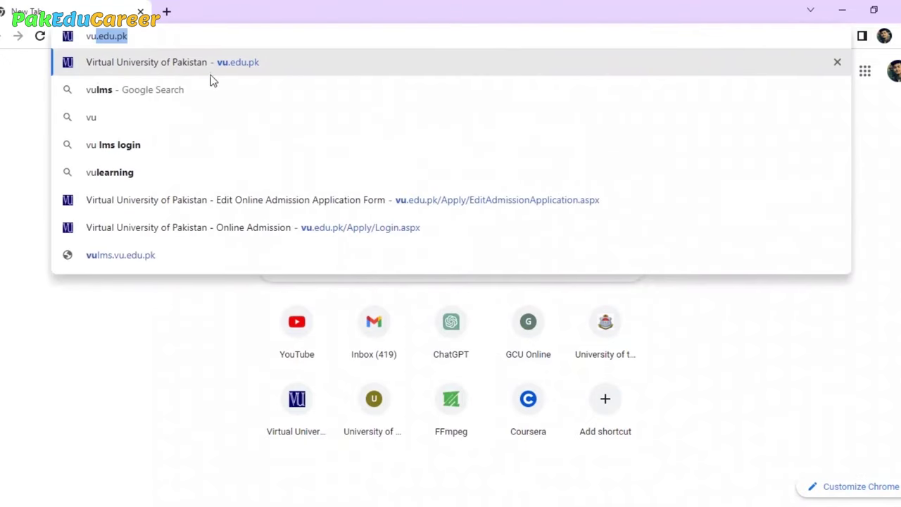
pyautogui.click(276, 65)
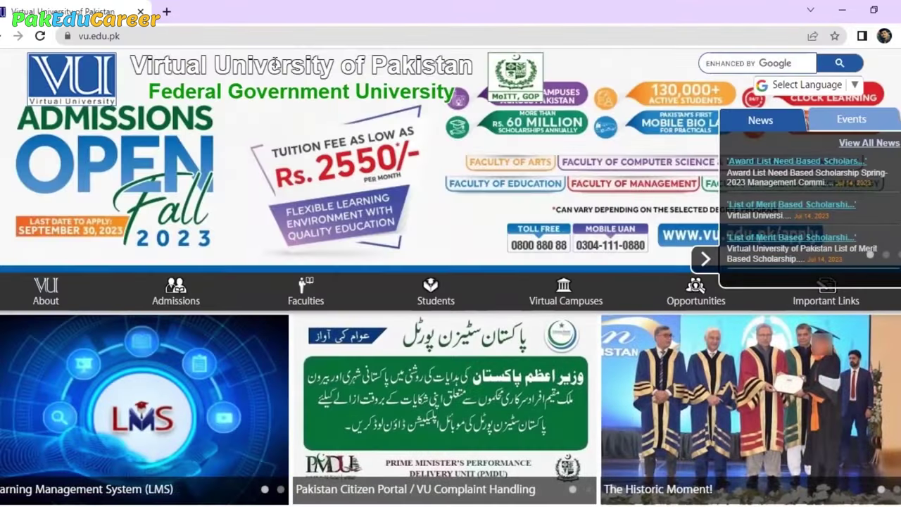
# Open the local Fee Structure page and review the fee table for the degree programs
pyautogui.moveTo(171, 302)
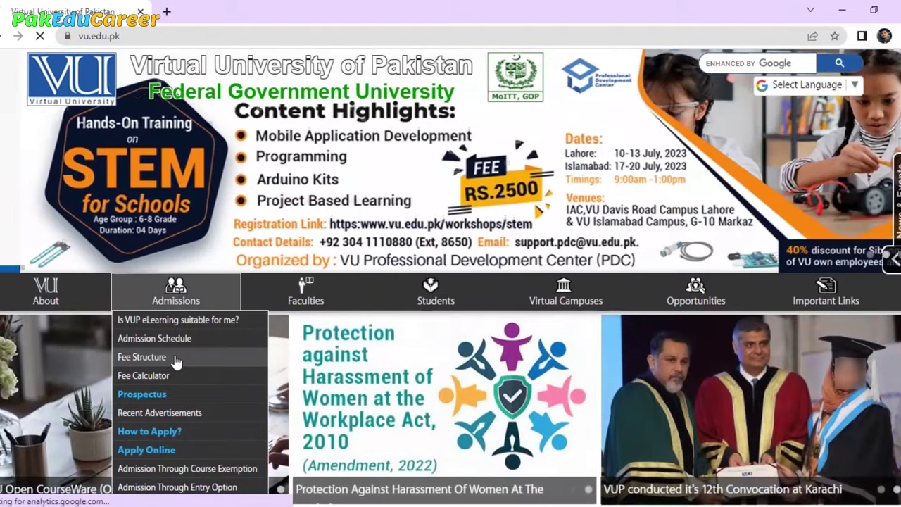
pyautogui.click(155, 357)
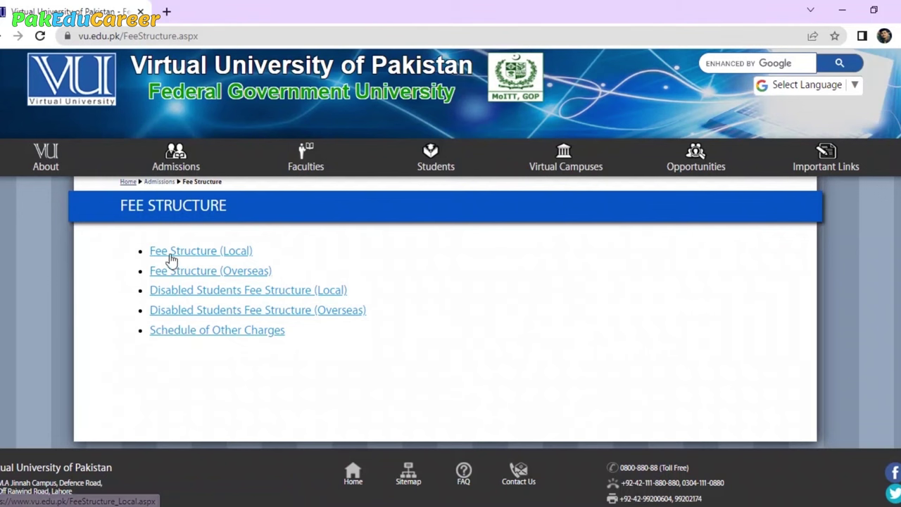
pyautogui.click(212, 252)
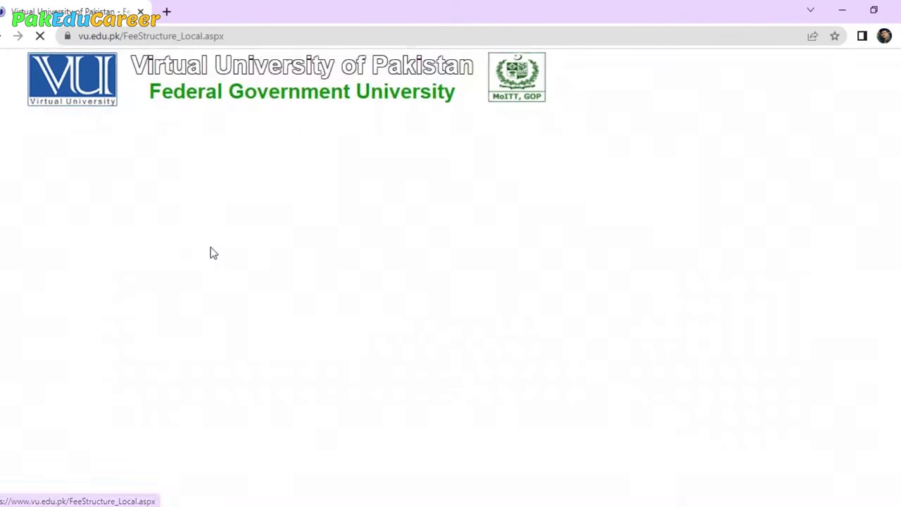
pyautogui.scroll(-2, 384, 255)
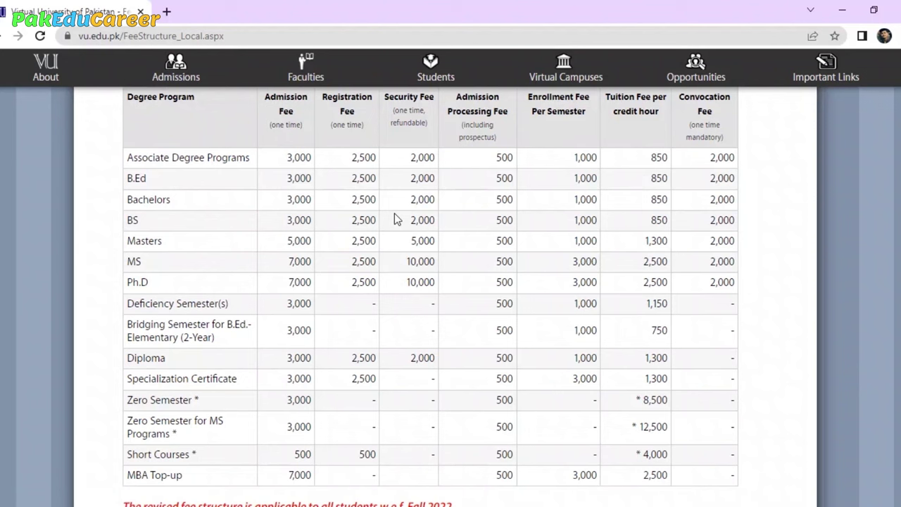
# Open the Apply Online page for Fall 2023 admissions and find the New Registration form
pyautogui.moveTo(177, 70)
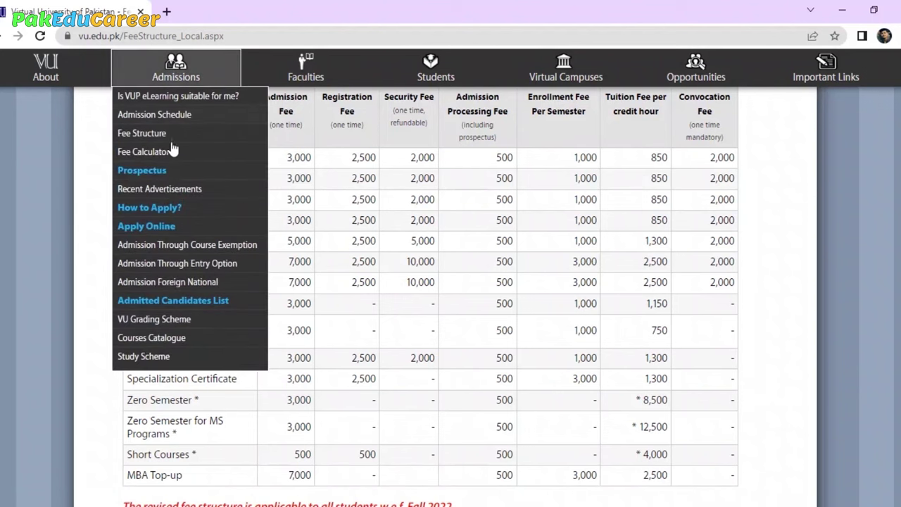
pyautogui.click(202, 232)
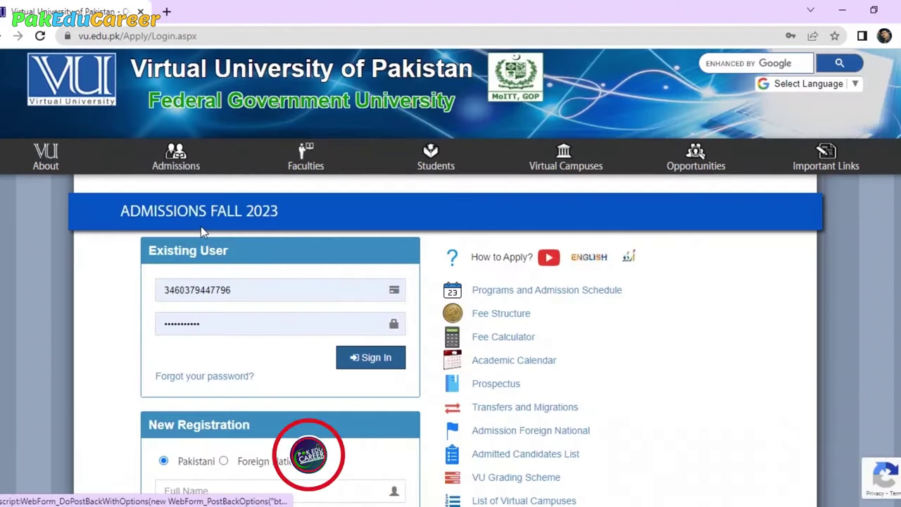
pyautogui.scroll(-2, 343, 280)
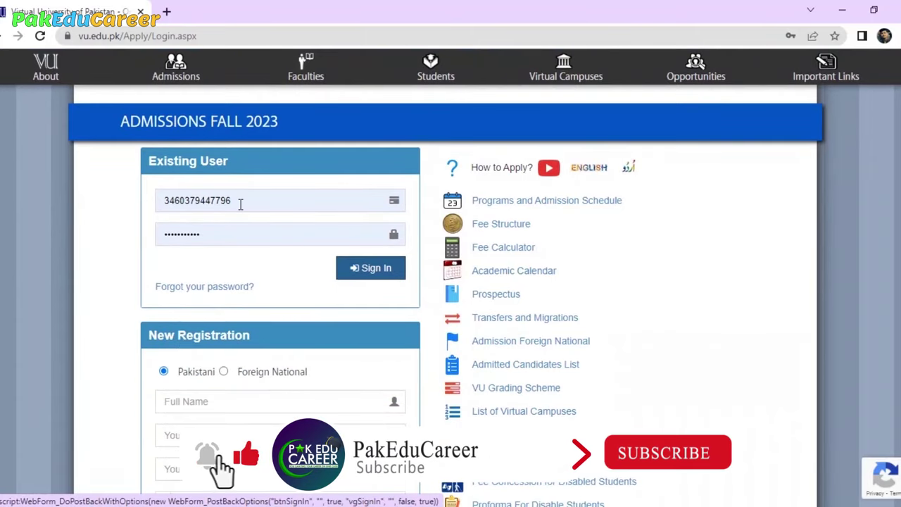
pyautogui.scroll(-1, 226, 239)
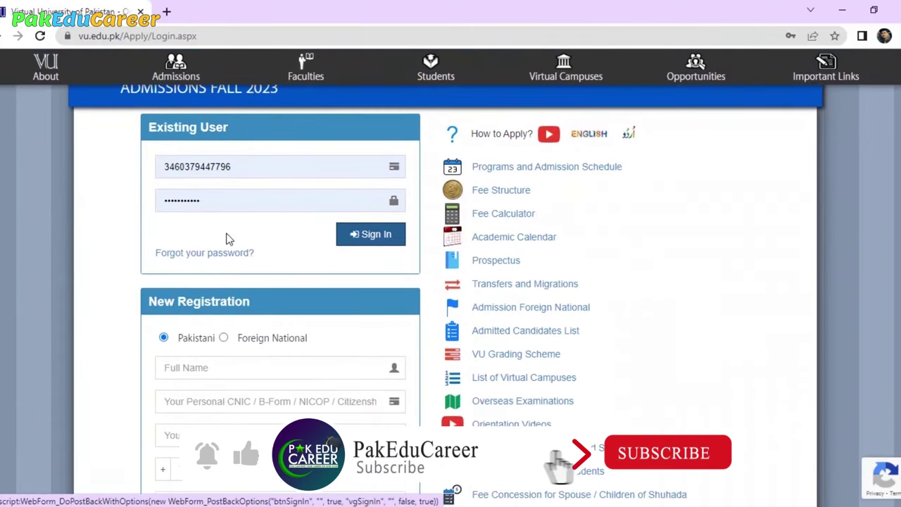
pyautogui.scroll(-3, 308, 268)
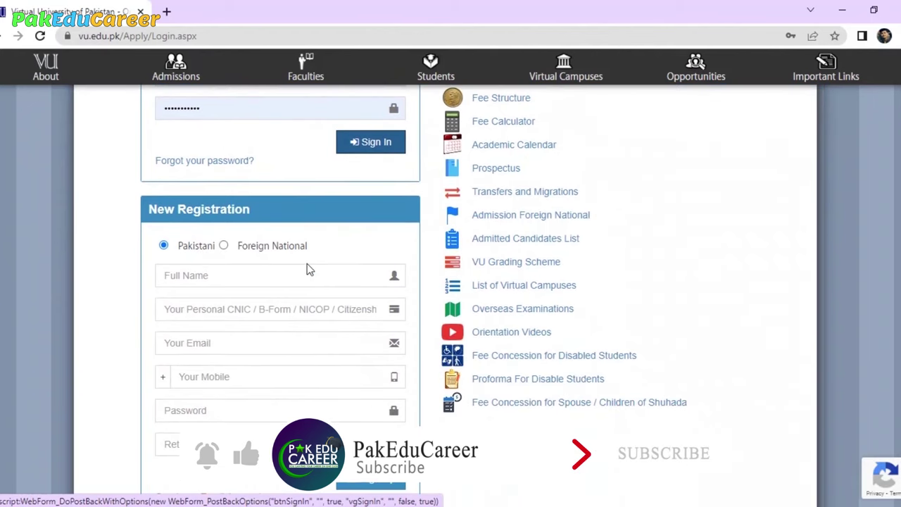
pyautogui.scroll(-1, 307, 267)
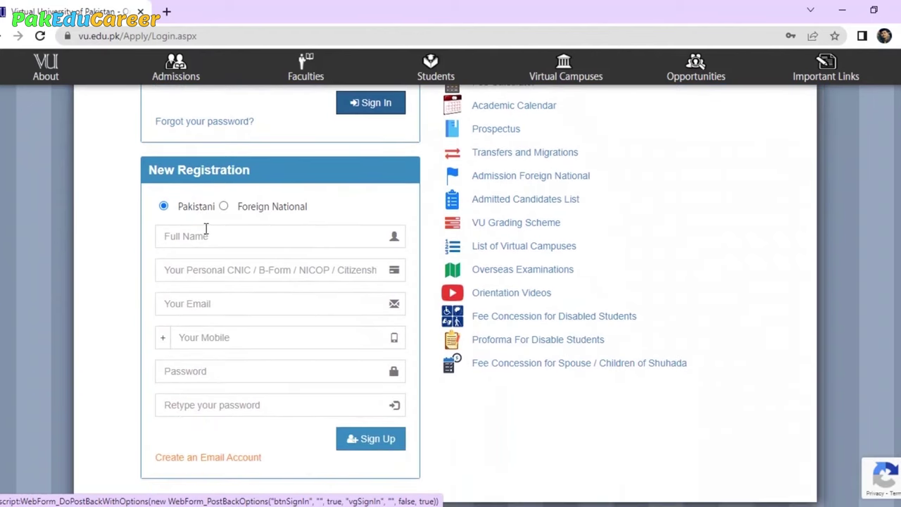
pyautogui.scroll(-1, 118, 275)
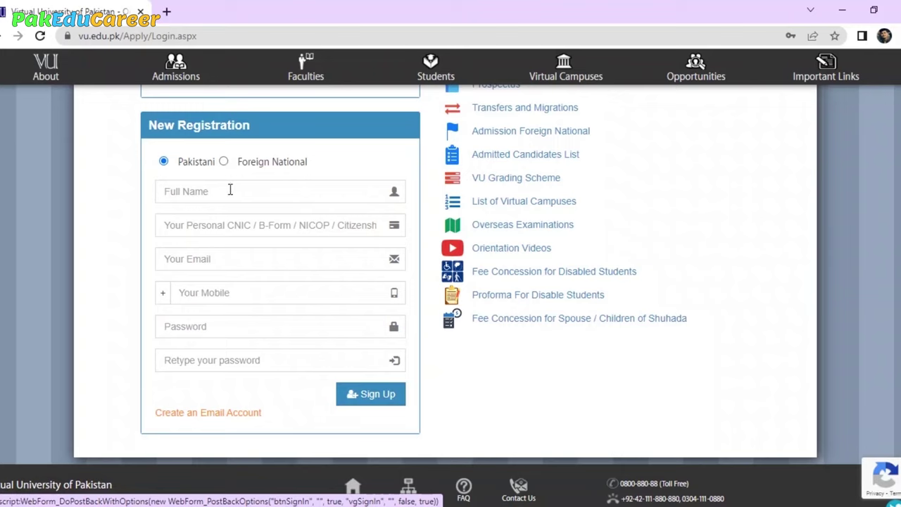
# Fill in the New Registration form with the applicant's identity number, email, mobile number and account password
pyautogui.click(186, 227)
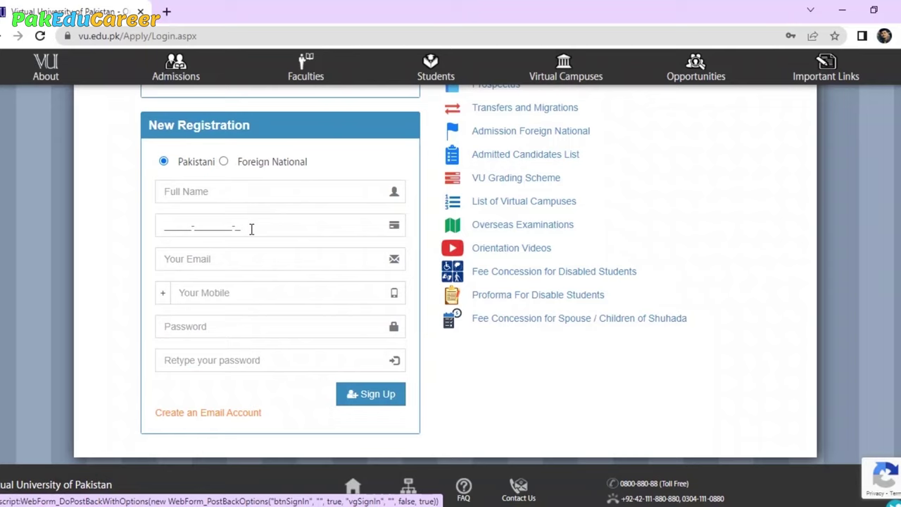
pyautogui.click(212, 258)
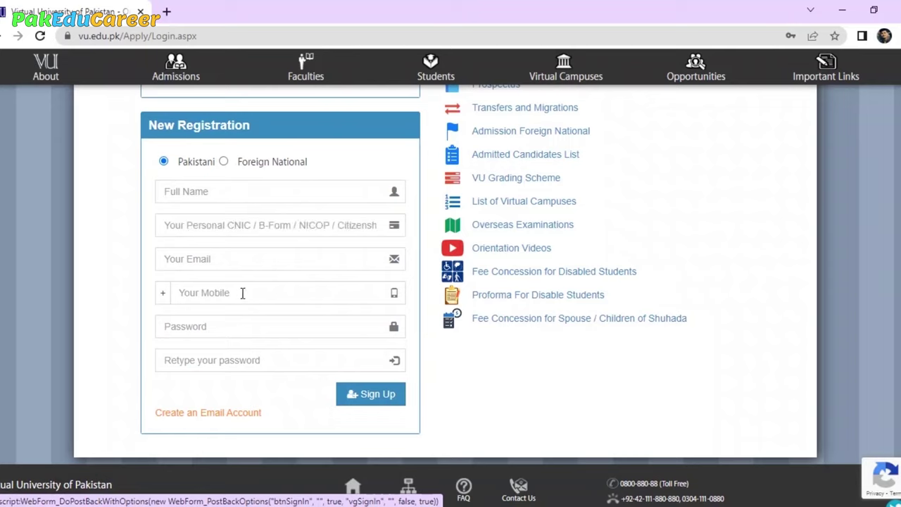
pyautogui.click(222, 329)
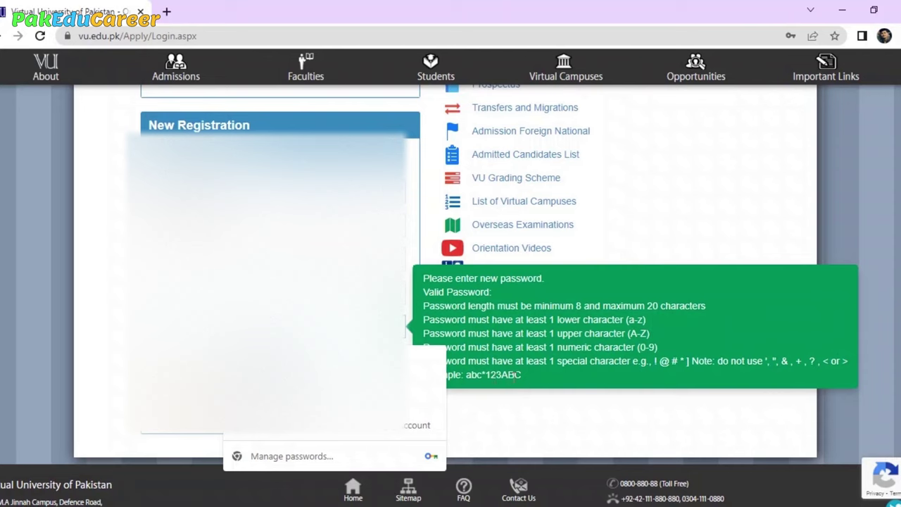
pyautogui.press('Tab')
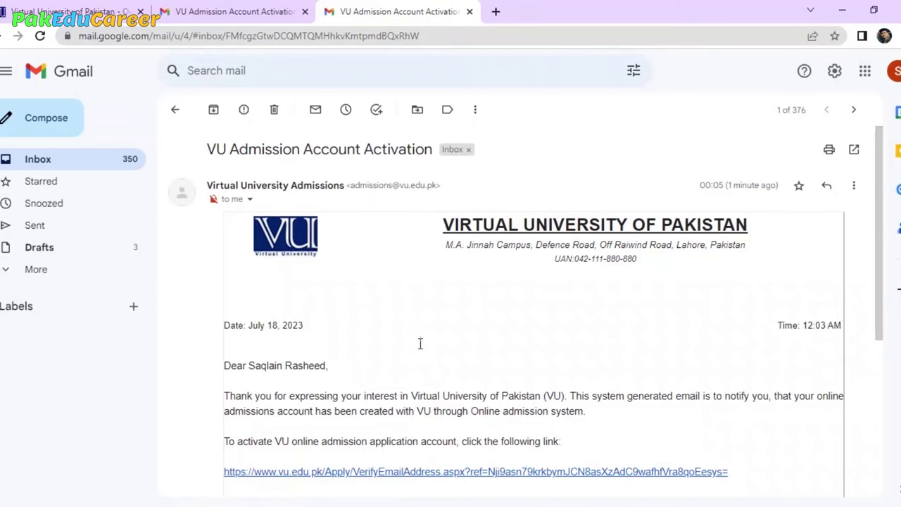
# Activate the admission account through the verification link in the VU Admission Account Activation email and open the login page
pyautogui.click(522, 473)
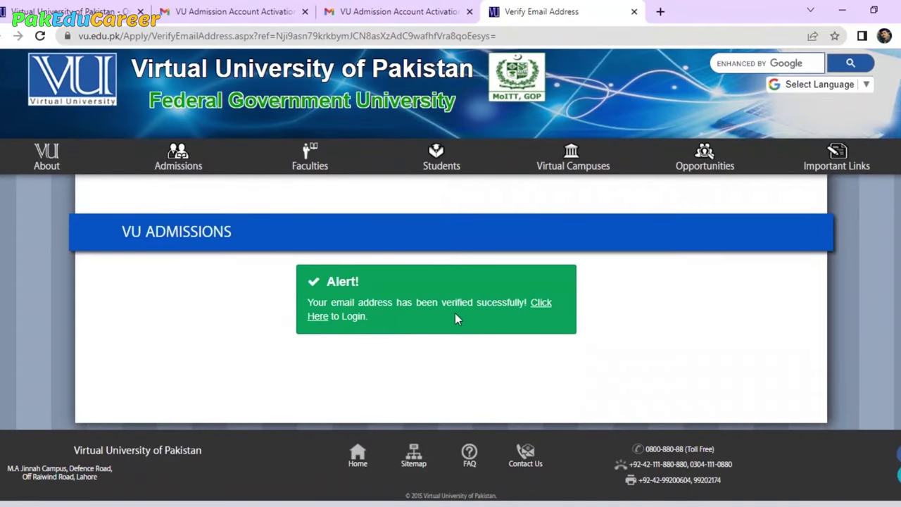
pyautogui.click(541, 303)
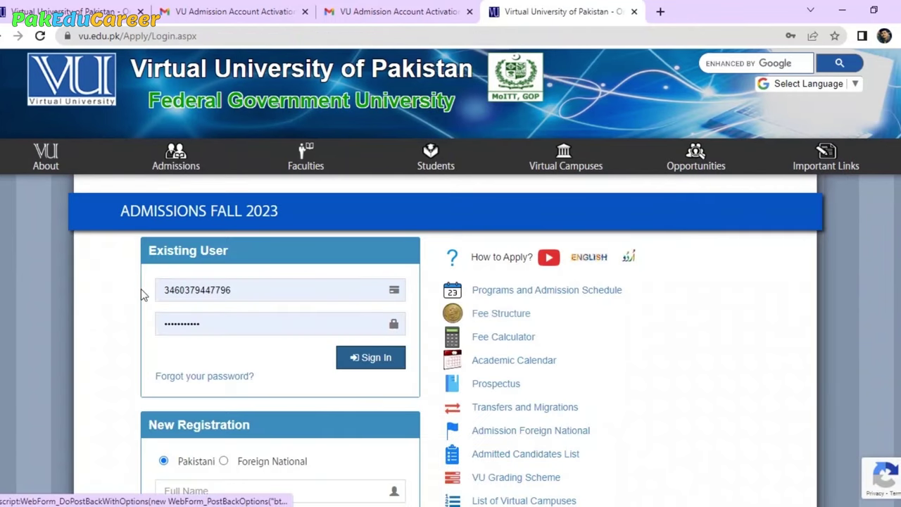
# Sign in to the admission account as an existing user with the applicant's identity number and account password
pyautogui.click(248, 293)
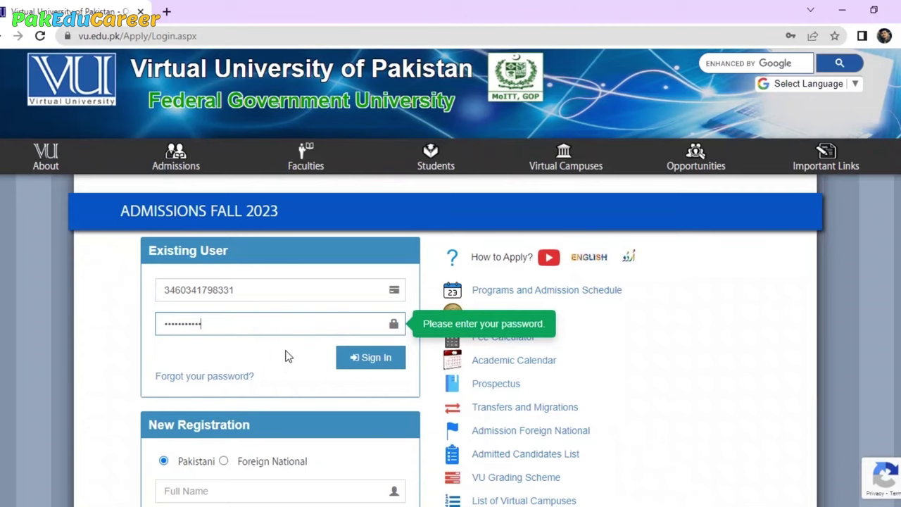
pyautogui.click(375, 359)
pyautogui.click(761, 263)
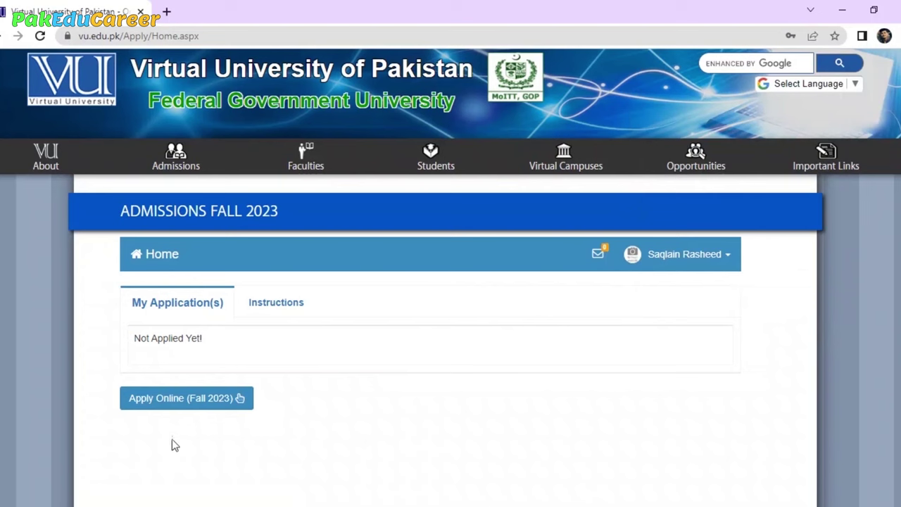
# Start the online application for Fall 2023 and choose the BS degree with Zoology as the study program
pyautogui.click(169, 400)
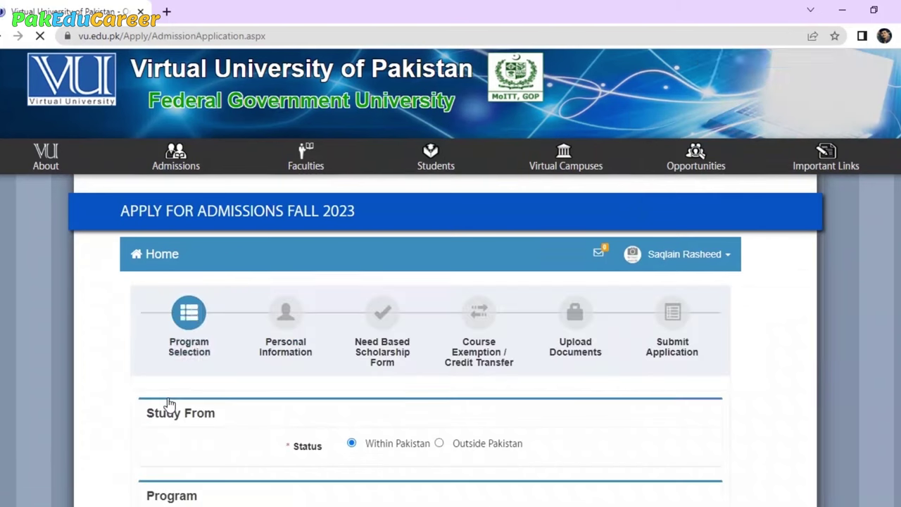
pyautogui.scroll(-3, 125, 359)
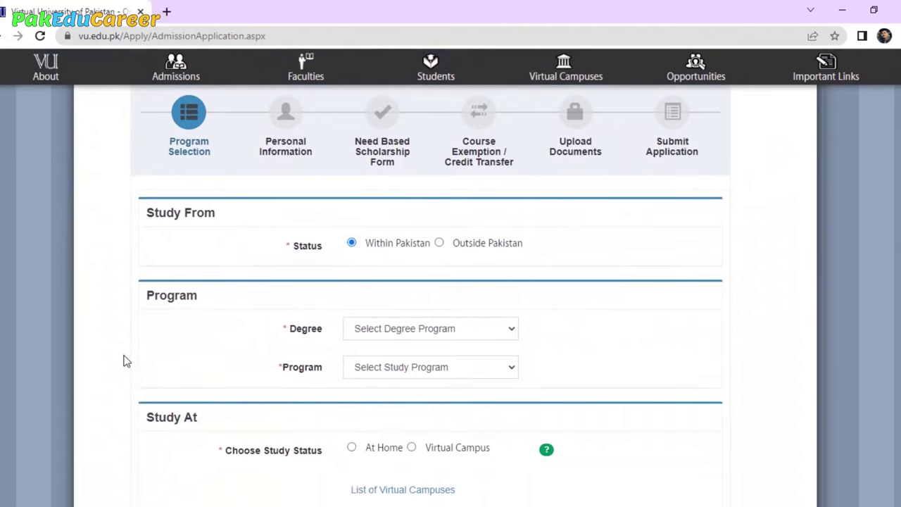
pyautogui.scroll(-1, 125, 361)
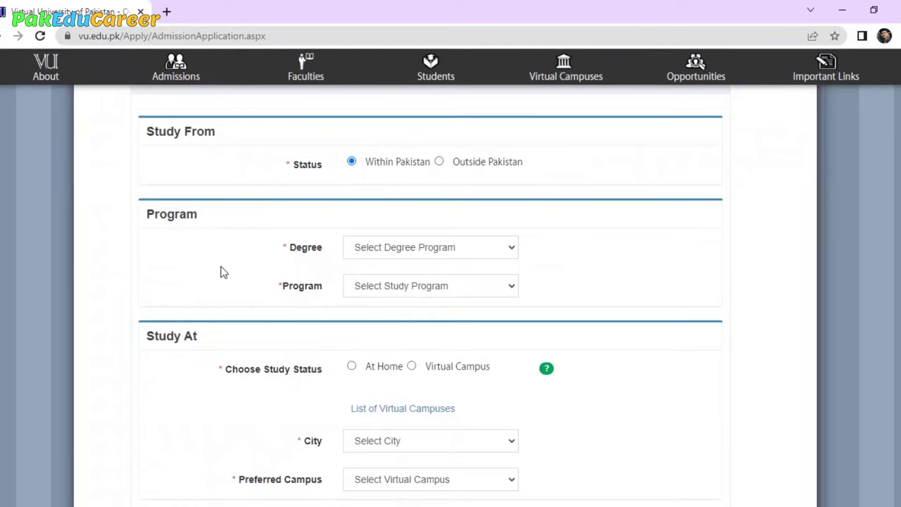
pyautogui.scroll(-1, 221, 272)
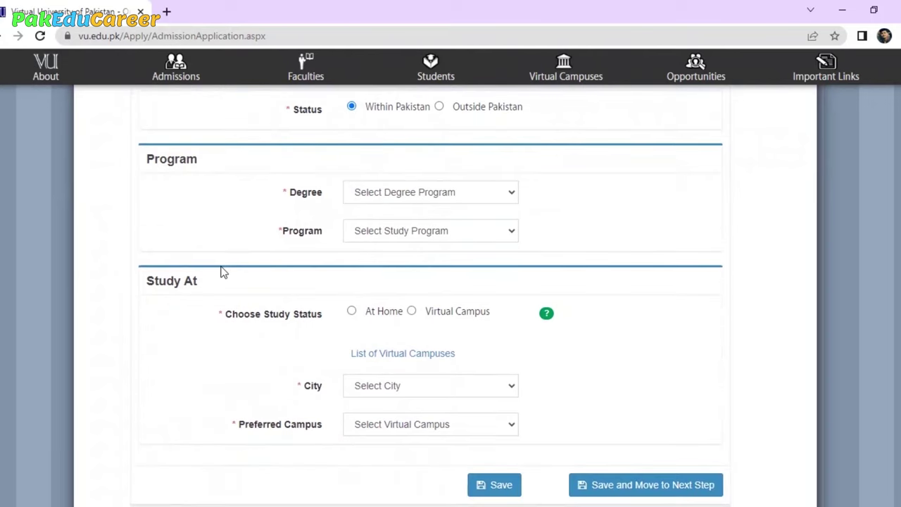
pyautogui.click(438, 200)
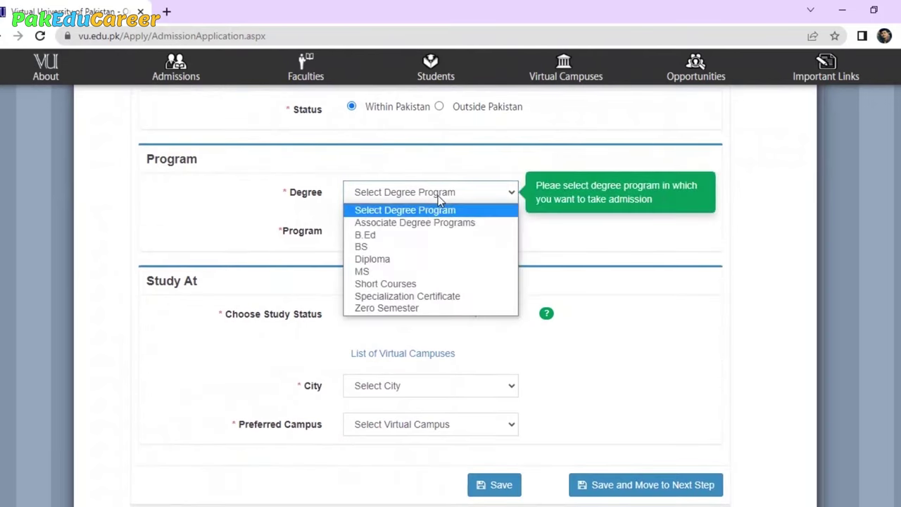
pyautogui.click(370, 248)
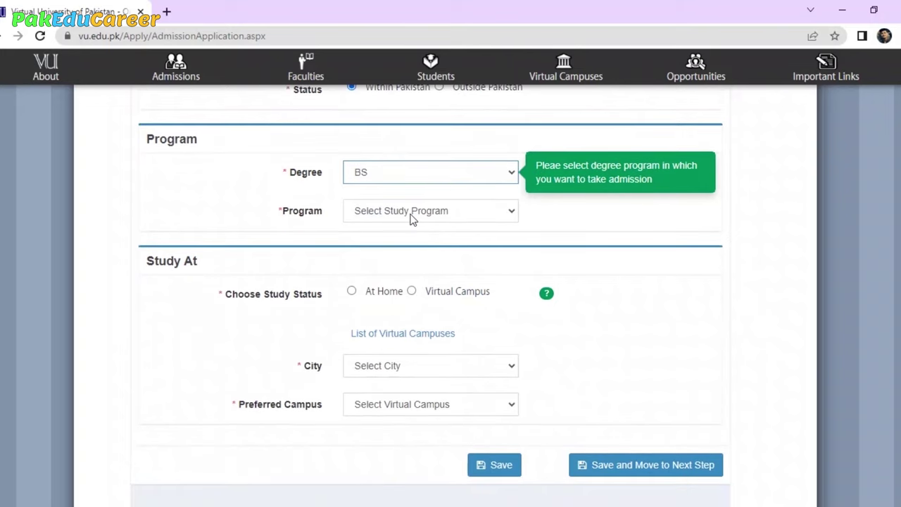
pyautogui.click(413, 219)
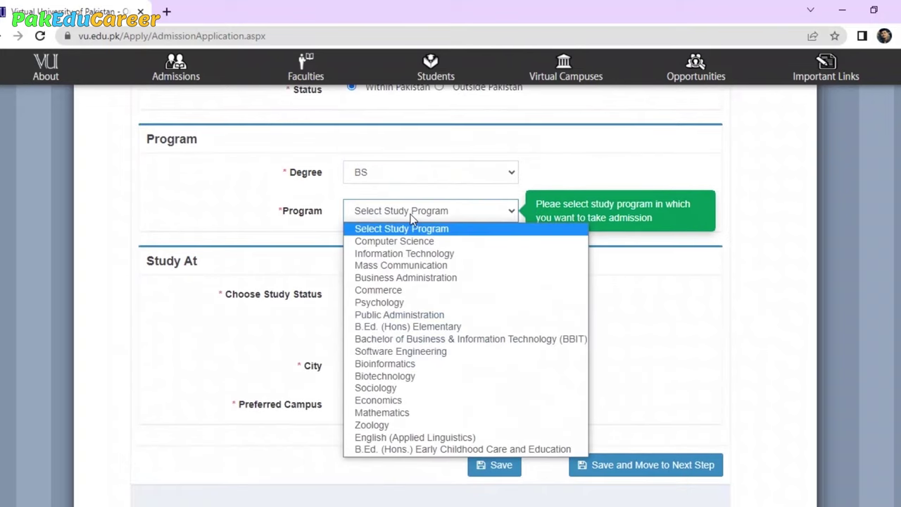
pyautogui.click(381, 426)
# Set the study status to Virtual Campus, the city to LAHORE and the preferred campus to VLHR01 - Virtual University Faisal Town Campus, Lahore
pyautogui.scroll(-1, 298, 328)
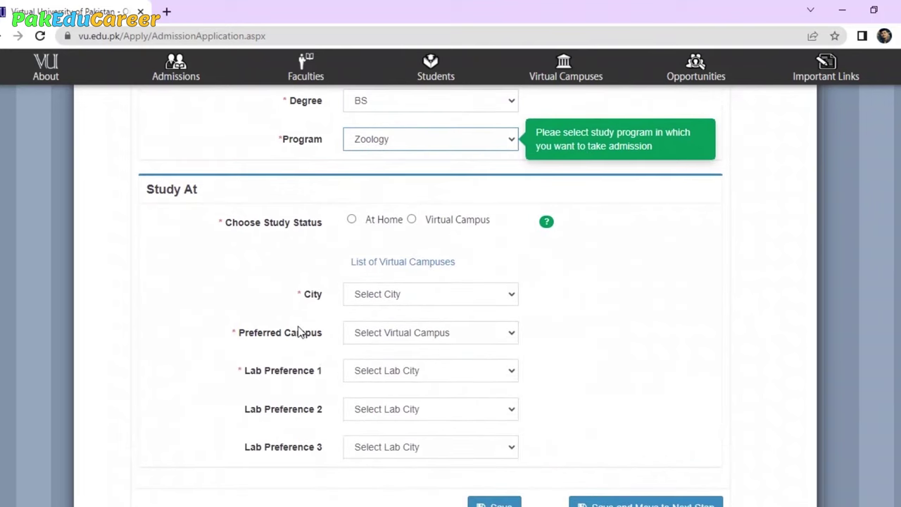
pyautogui.click(412, 221)
pyautogui.scroll(-2, 303, 268)
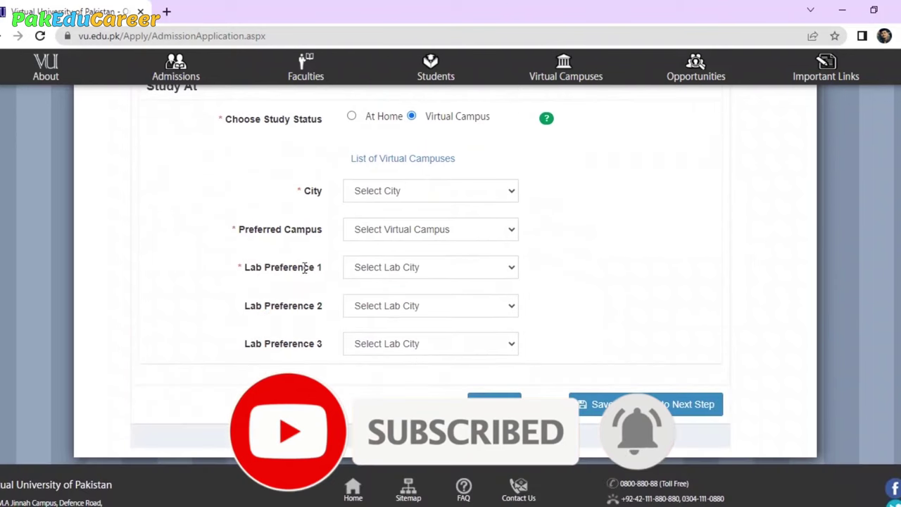
pyautogui.click(422, 194)
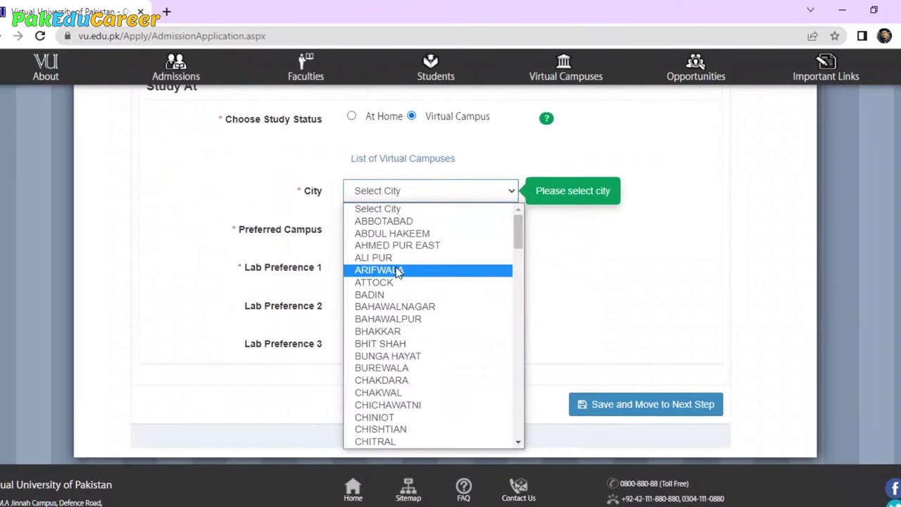
pyautogui.press('l')
pyautogui.press('Return')
pyautogui.click(423, 230)
pyautogui.click(423, 233)
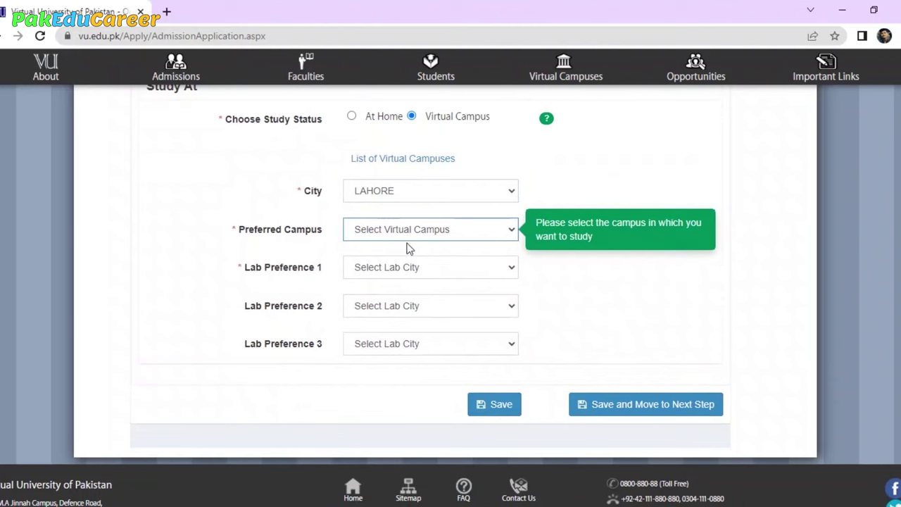
pyautogui.click(420, 234)
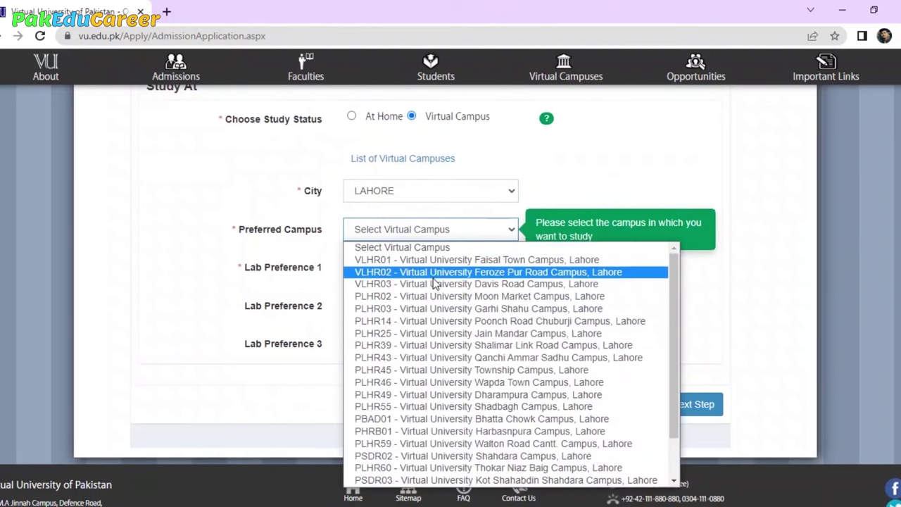
pyautogui.click(574, 260)
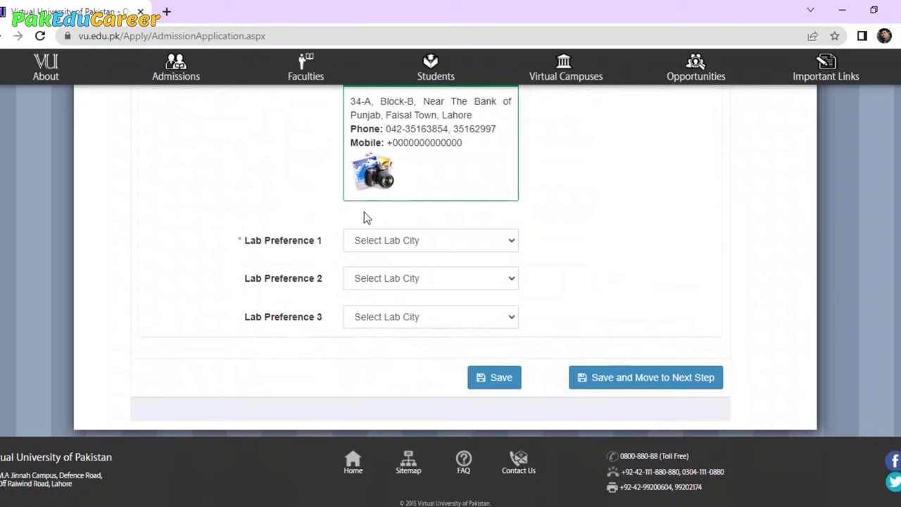
# Set lab preferences 1 to 3 to Lahore, Abbotabad and Sahiwal, and save the program selection to continue to the personal information
pyautogui.click(421, 240)
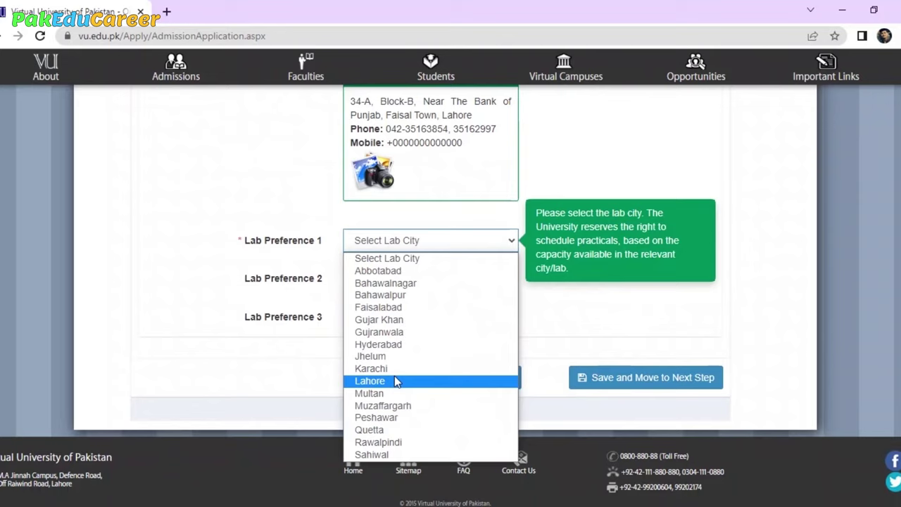
pyautogui.click(395, 381)
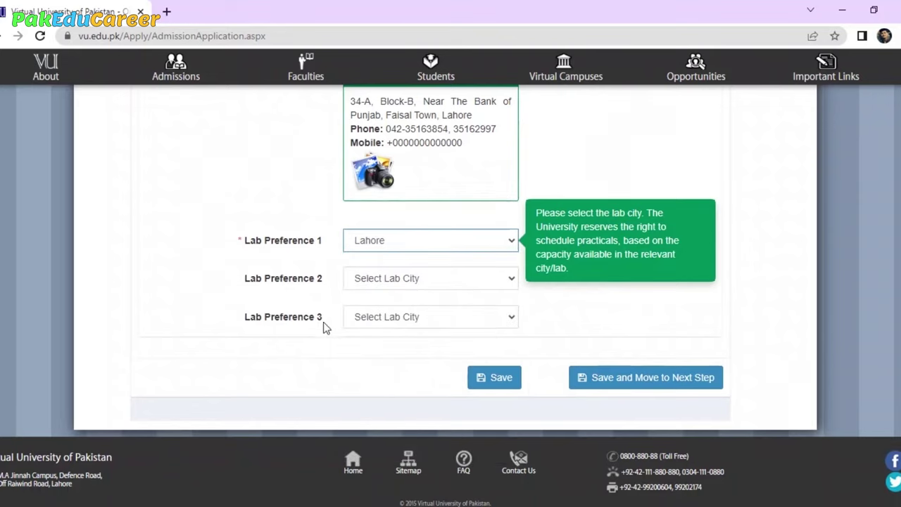
pyautogui.click(423, 282)
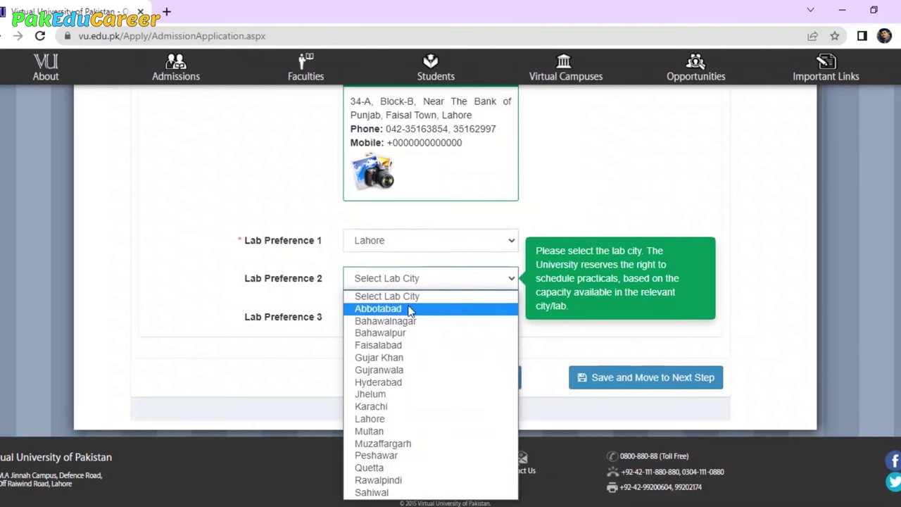
pyautogui.click(411, 309)
pyautogui.click(411, 313)
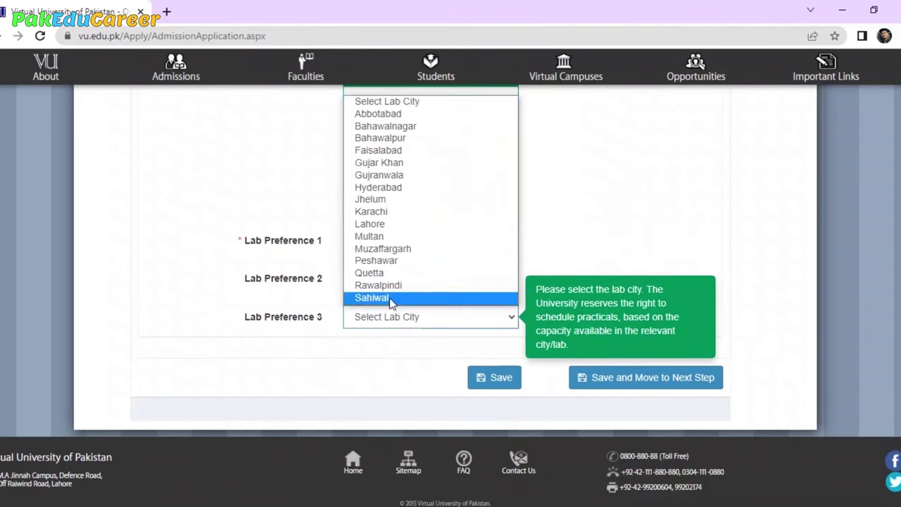
pyautogui.click(396, 301)
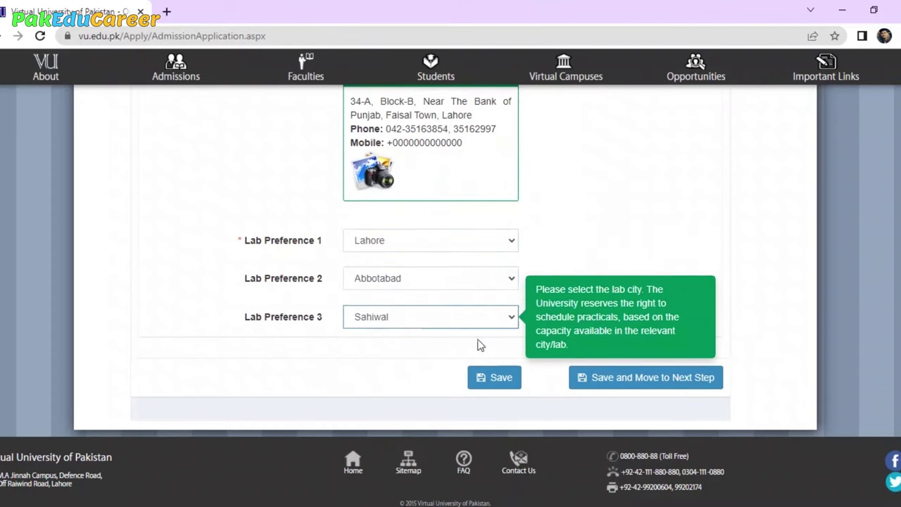
pyautogui.click(642, 379)
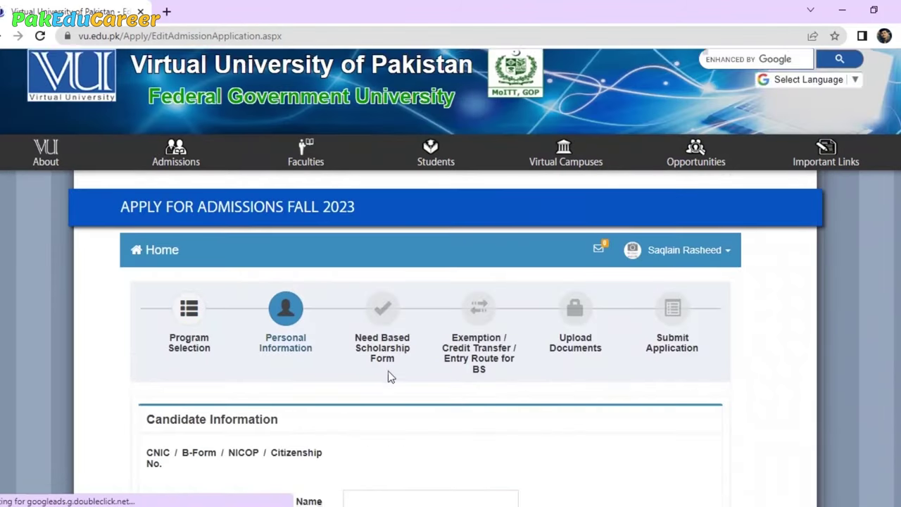
# Examine the Candidate Information fields, including the gender, date of birth, religion, mobile number, disability and country entries
pyautogui.scroll(-1, 390, 375)
pyautogui.scroll(-2, 388, 376)
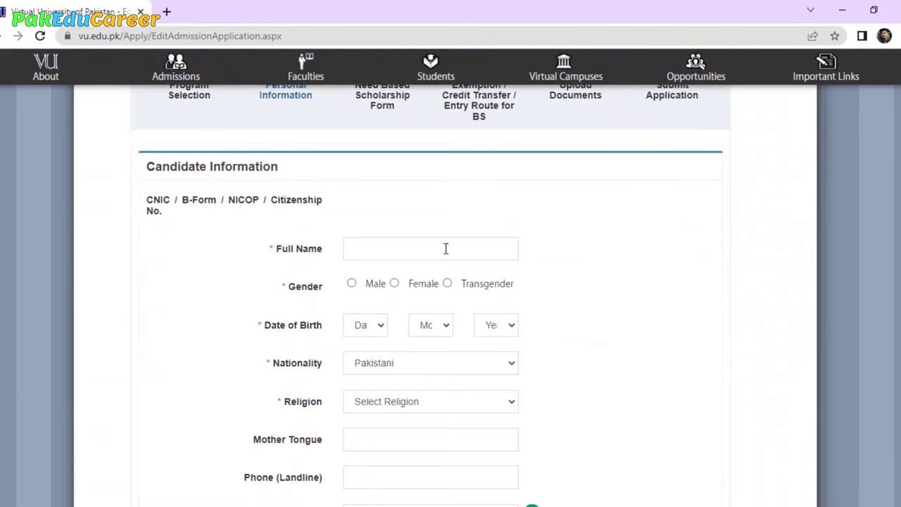
pyautogui.scroll(-1, 394, 243)
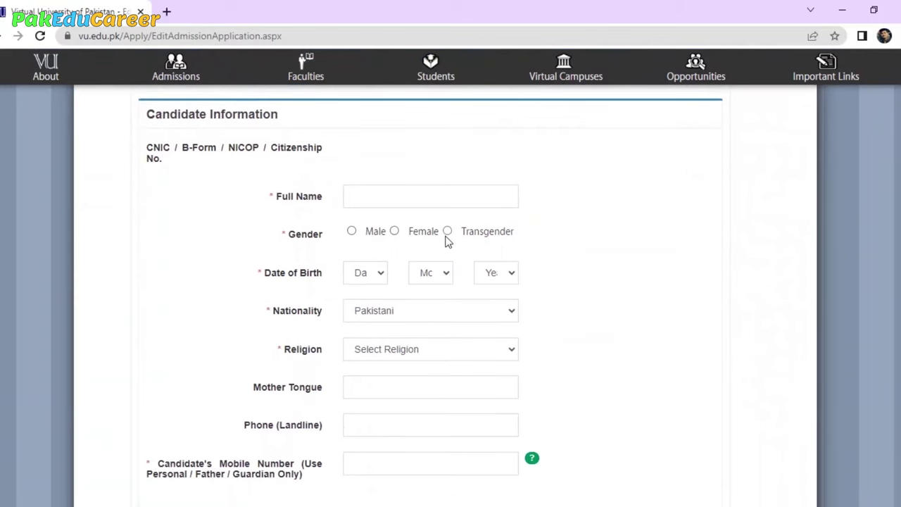
pyautogui.scroll(-1, 446, 240)
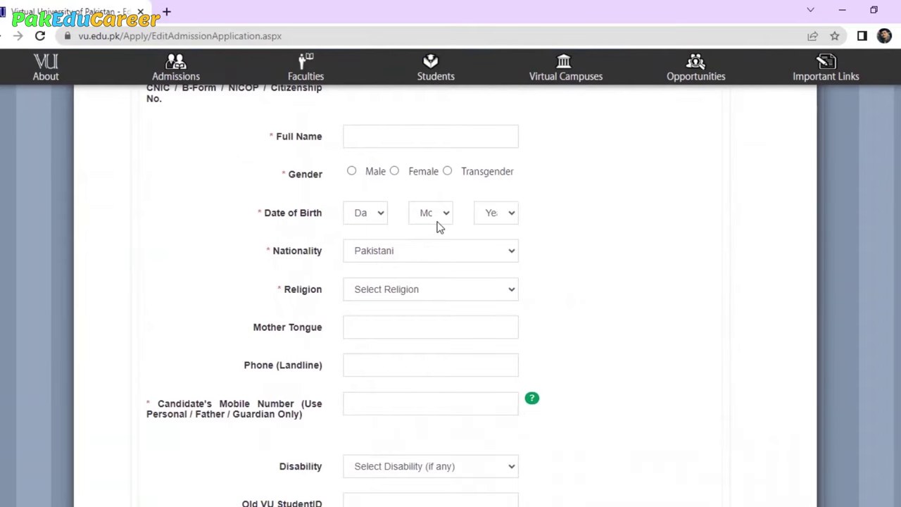
pyautogui.scroll(-1, 437, 225)
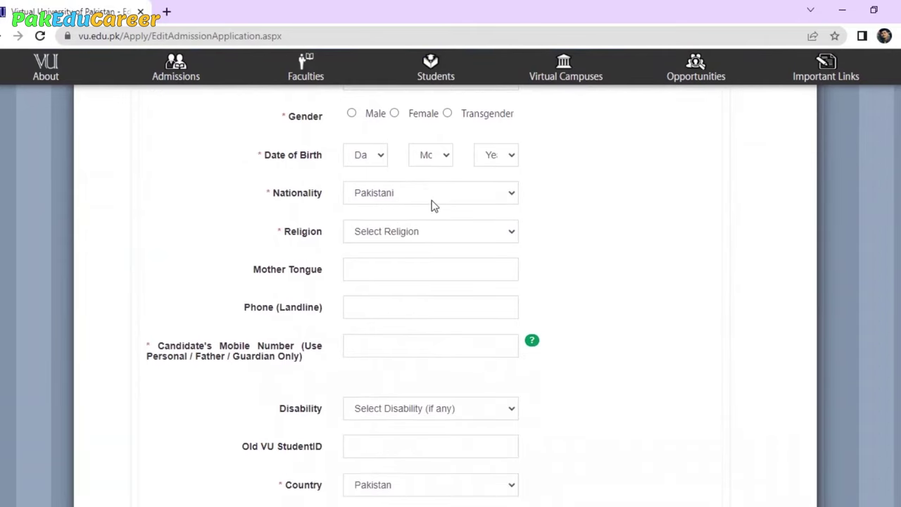
pyautogui.click(429, 234)
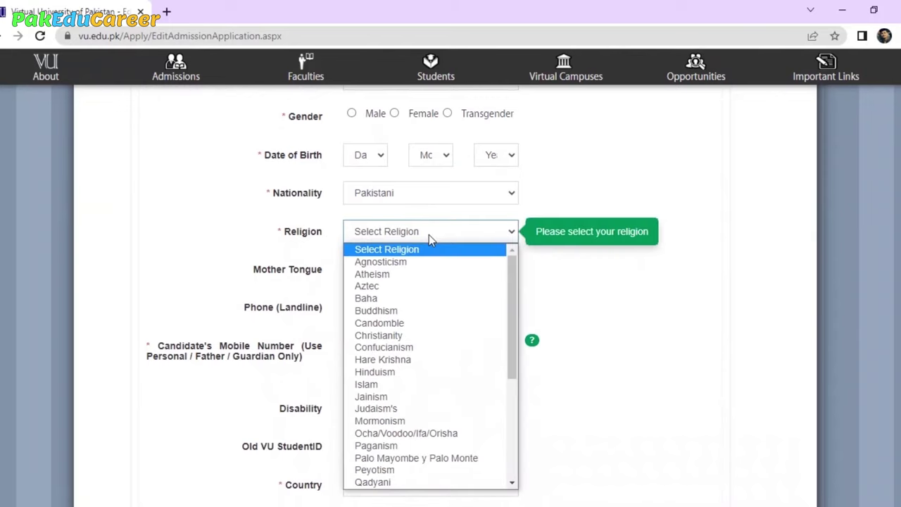
pyautogui.click(429, 234)
pyautogui.scroll(-1, 288, 258)
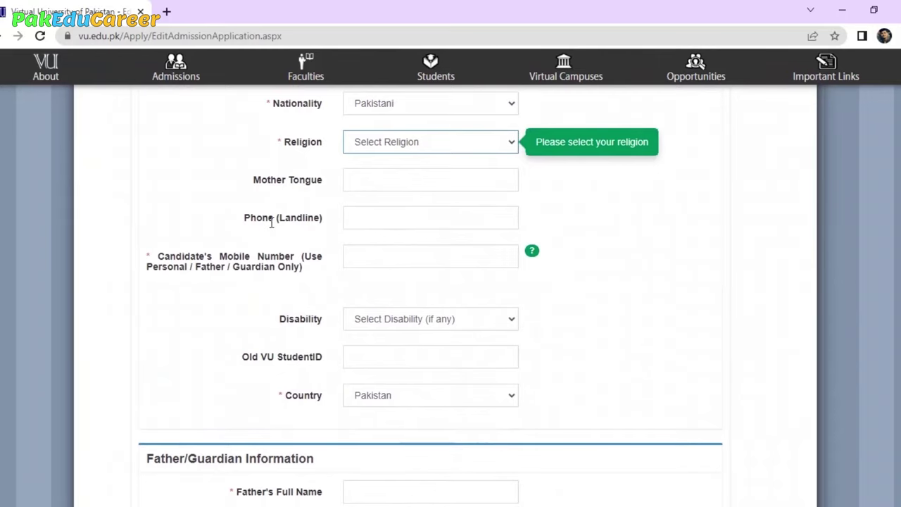
pyautogui.scroll(-1, 323, 240)
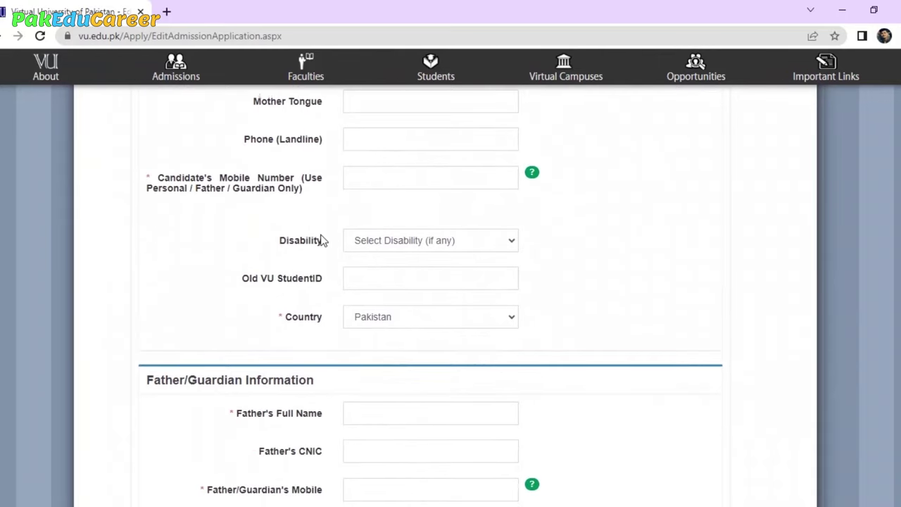
pyautogui.click(393, 184)
pyautogui.click(414, 243)
pyautogui.scroll(-1, 306, 284)
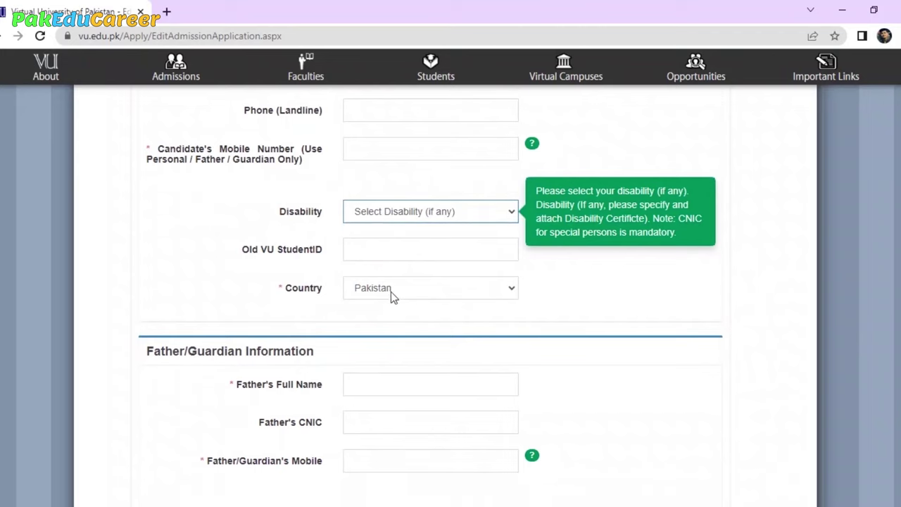
pyautogui.click(433, 296)
pyautogui.click(433, 295)
pyautogui.scroll(-3, 207, 235)
pyautogui.scroll(6, 207, 239)
pyautogui.scroll(-1, 208, 239)
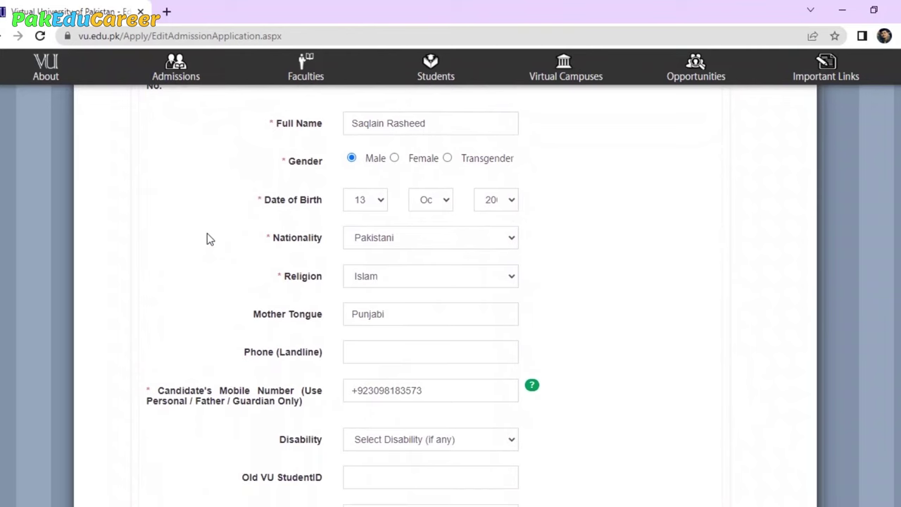
# Examine the Father/Guardian Information fields, including the father's details, guardian's name, relationship options and monthly income
pyautogui.scroll(-6, 207, 236)
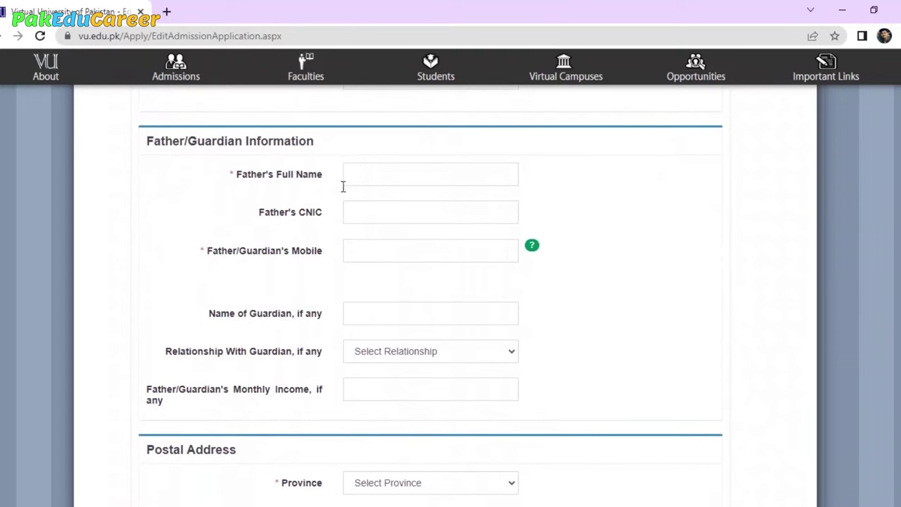
pyautogui.click(357, 221)
pyautogui.click(358, 257)
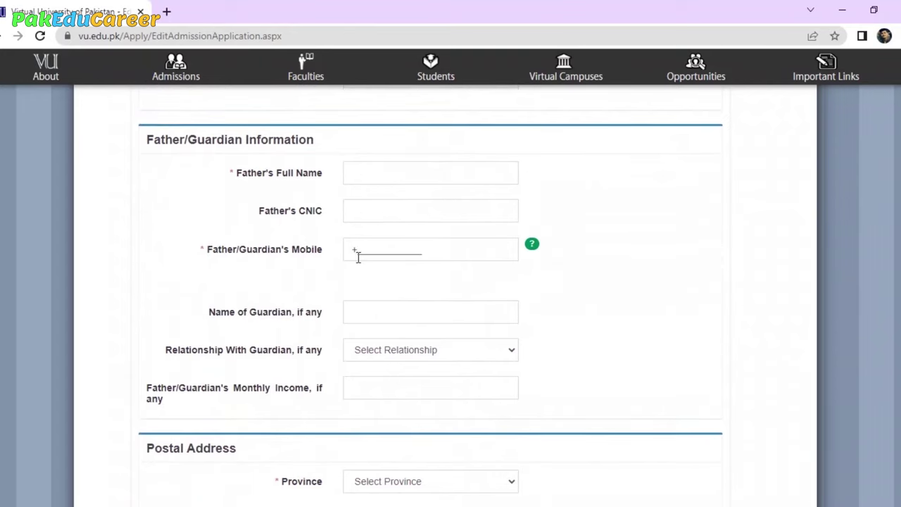
pyautogui.scroll(-1, 357, 257)
pyautogui.click(305, 280)
pyautogui.scroll(-1, 305, 282)
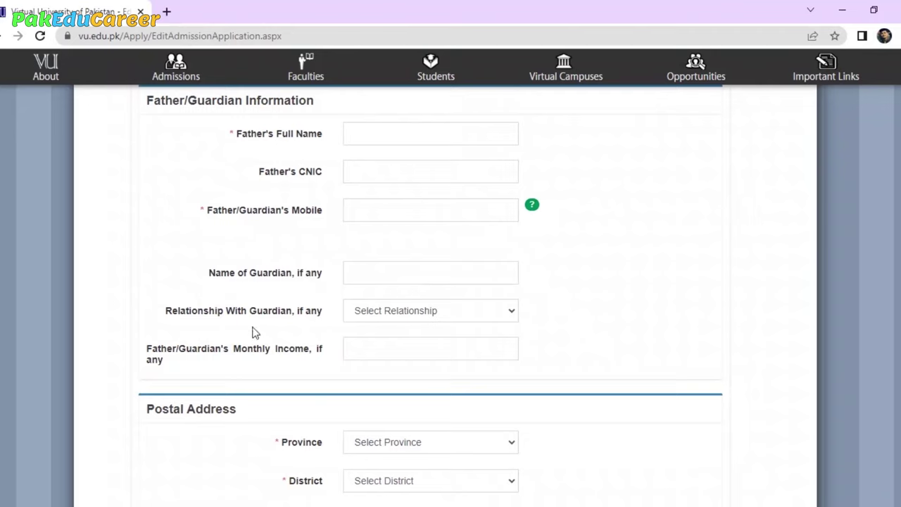
pyautogui.click(432, 317)
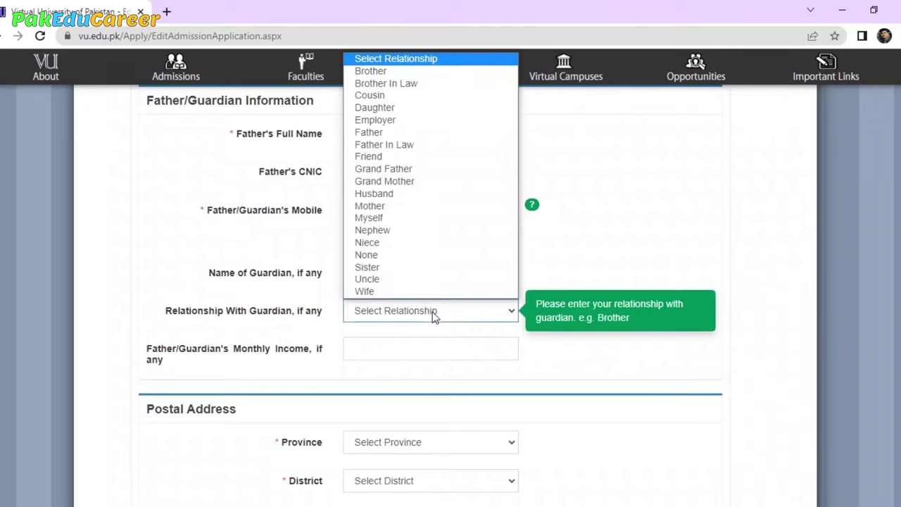
pyautogui.click(433, 317)
pyautogui.scroll(-1, 325, 346)
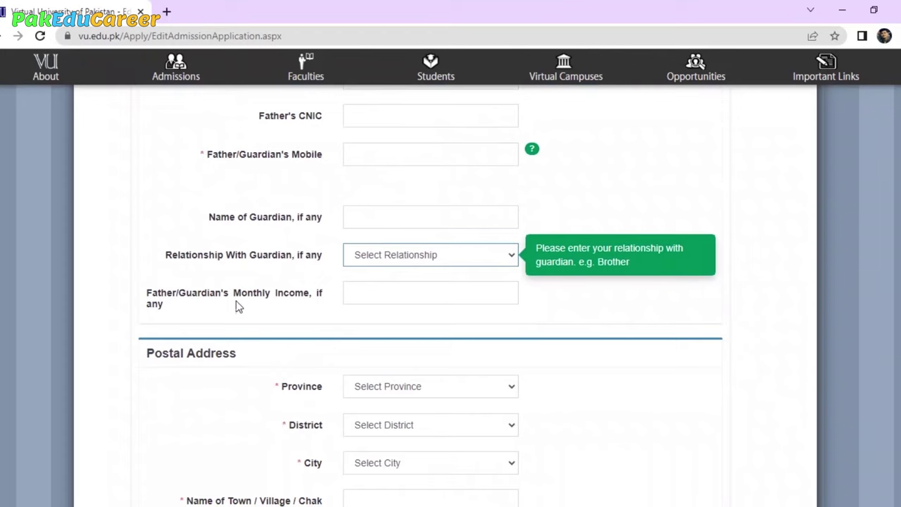
# Set the father/guardian's monthly income to 123234
pyautogui.scroll(2, 282, 307)
pyautogui.click(376, 400)
pyautogui.write('123234')
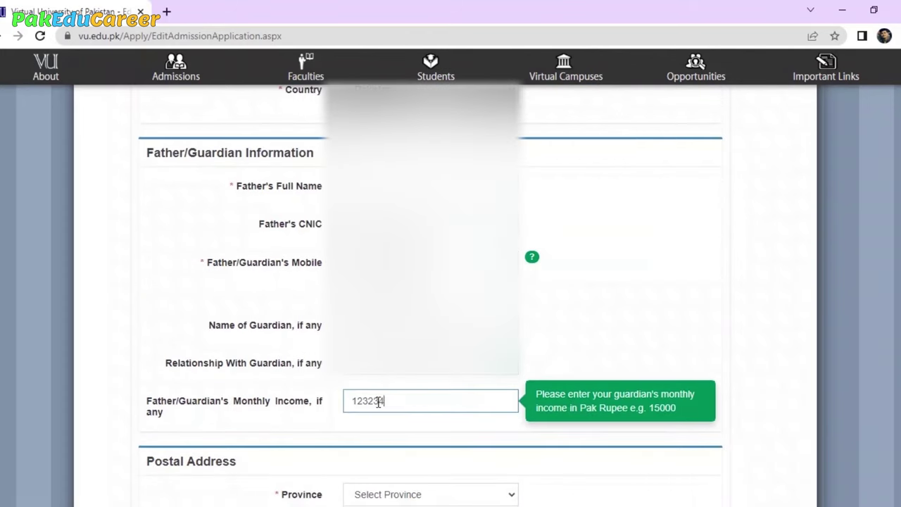
pyautogui.click(633, 348)
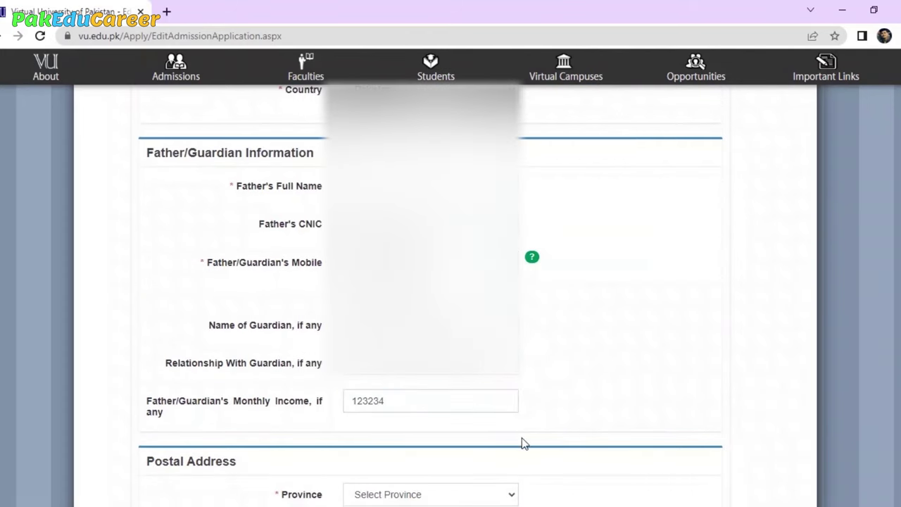
# Set the postal address province to PUNJAB, the district to LAHORE and the city to LAHORE
pyautogui.scroll(-6, 522, 444)
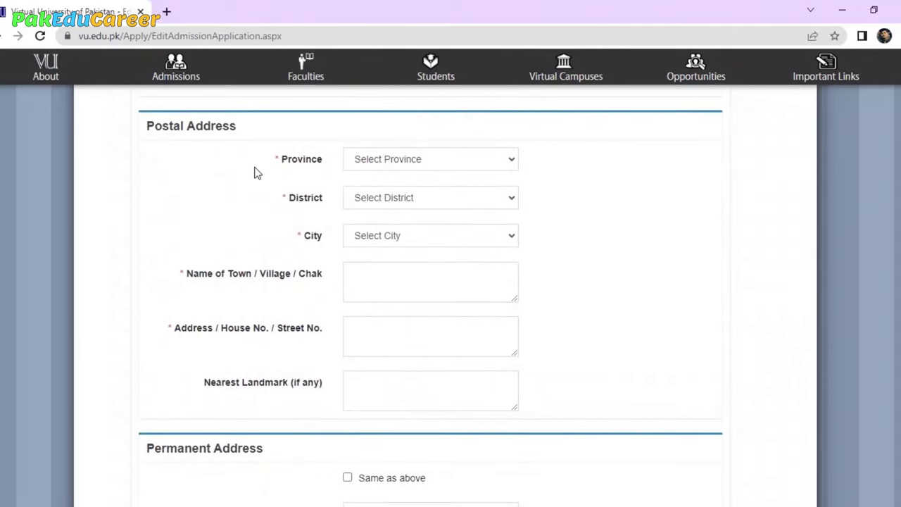
pyautogui.click(458, 161)
pyautogui.click(398, 253)
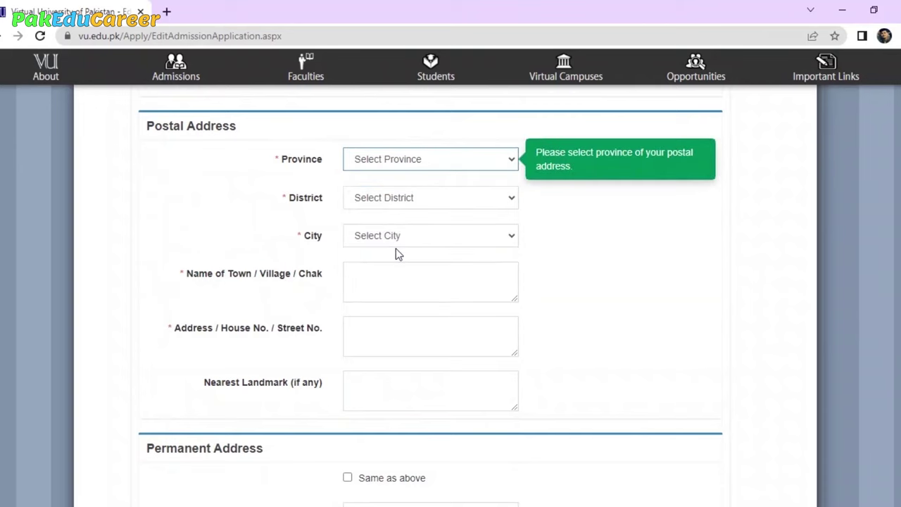
pyautogui.click(444, 204)
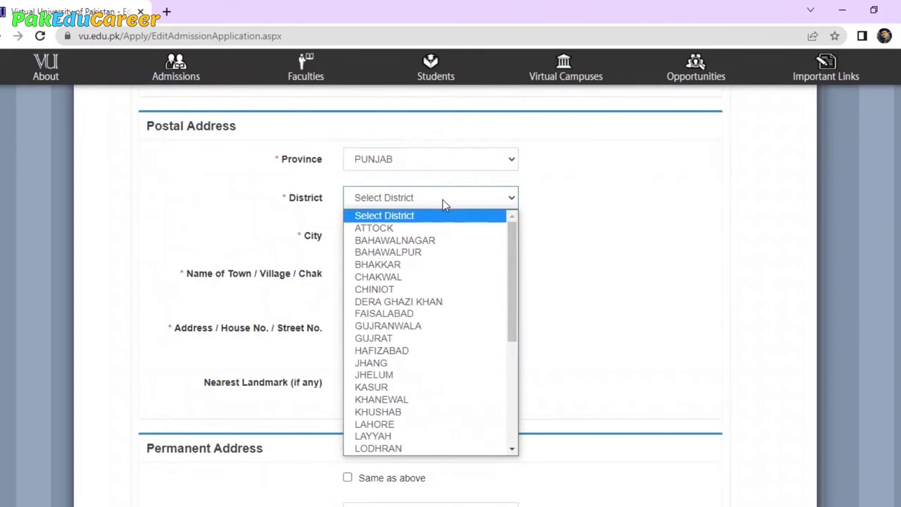
pyautogui.click(442, 425)
pyautogui.click(433, 238)
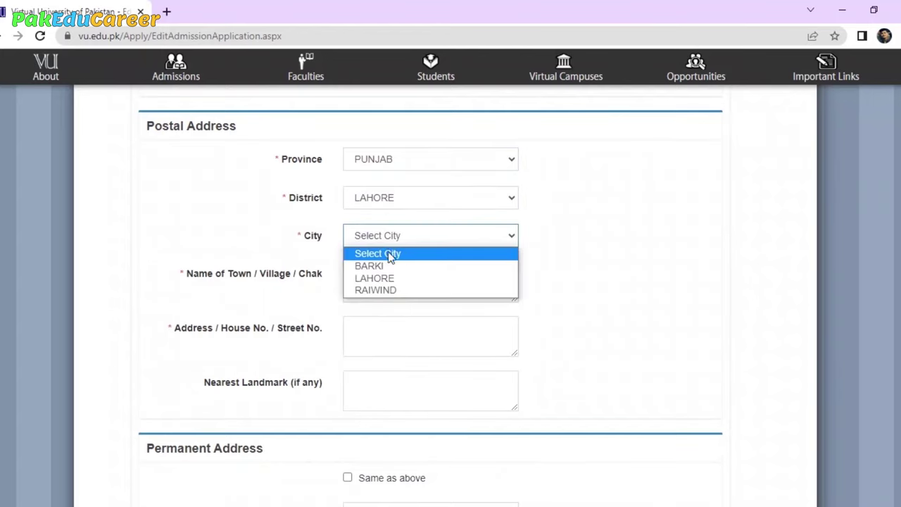
pyautogui.click(417, 279)
# Enter the applicant's town name and house number in the postal address
pyautogui.scroll(-1, 238, 243)
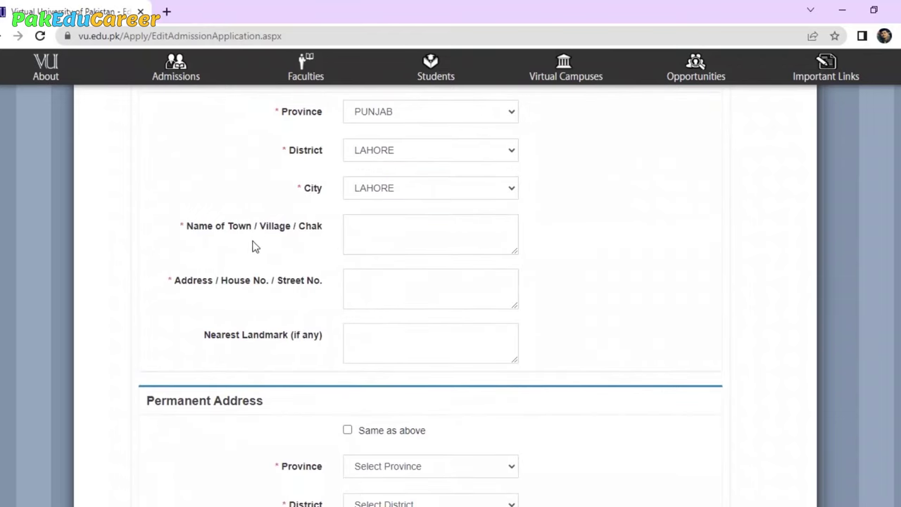
pyautogui.click(365, 231)
pyautogui.write('Johar Town')
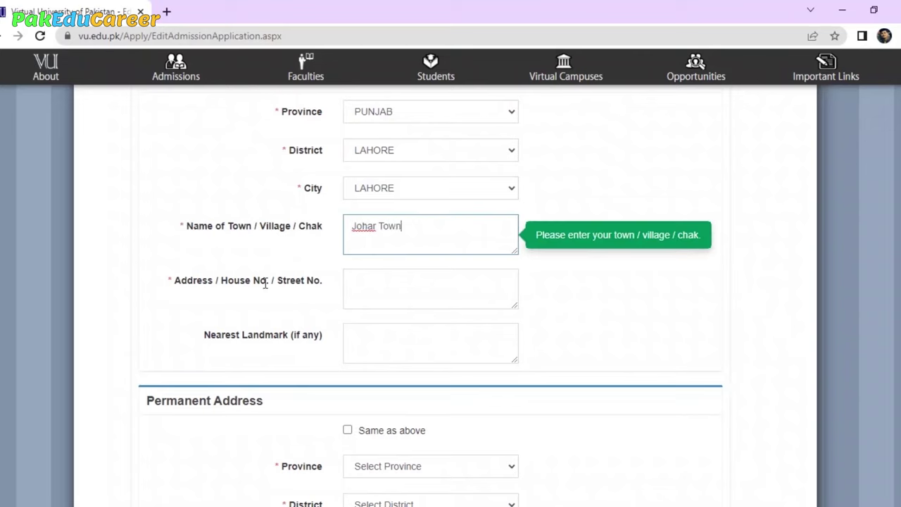
pyautogui.click(363, 284)
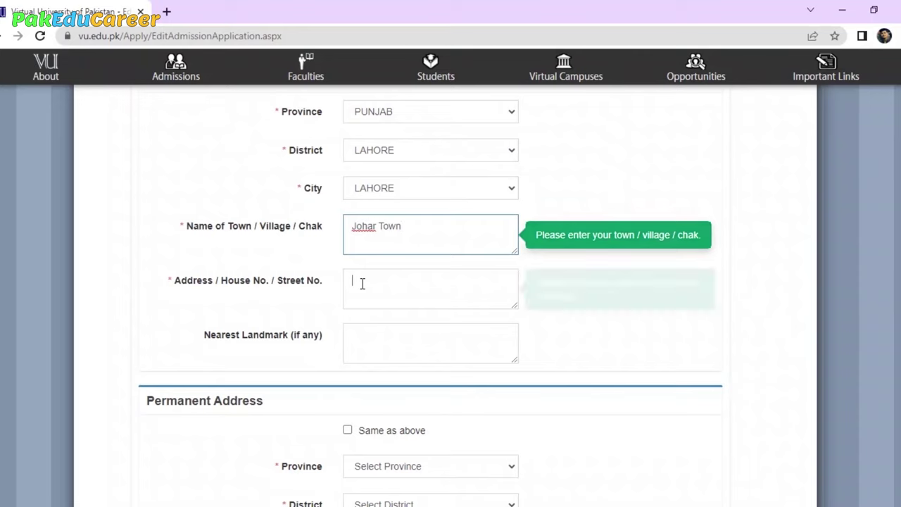
pyautogui.scroll(-1, 362, 284)
pyautogui.write('3')
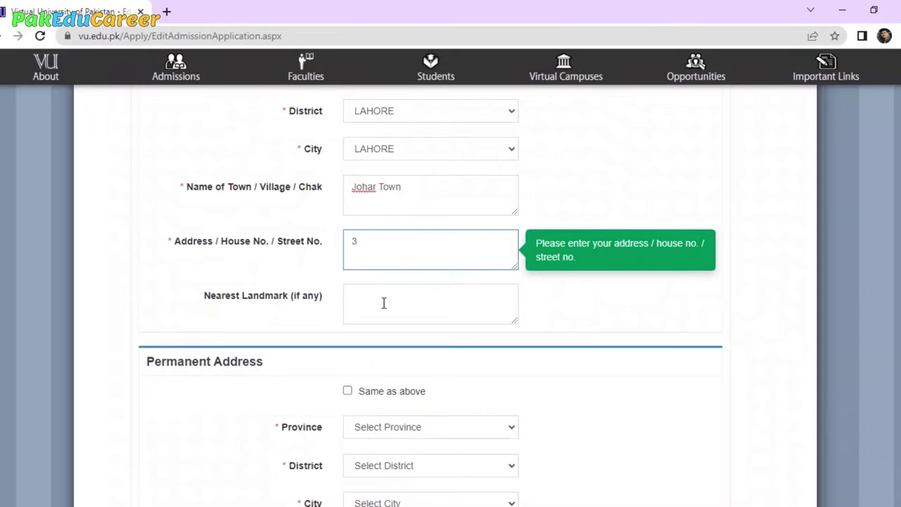
# Mark the permanent address as the same as the postal address
pyautogui.scroll(-2, 328, 331)
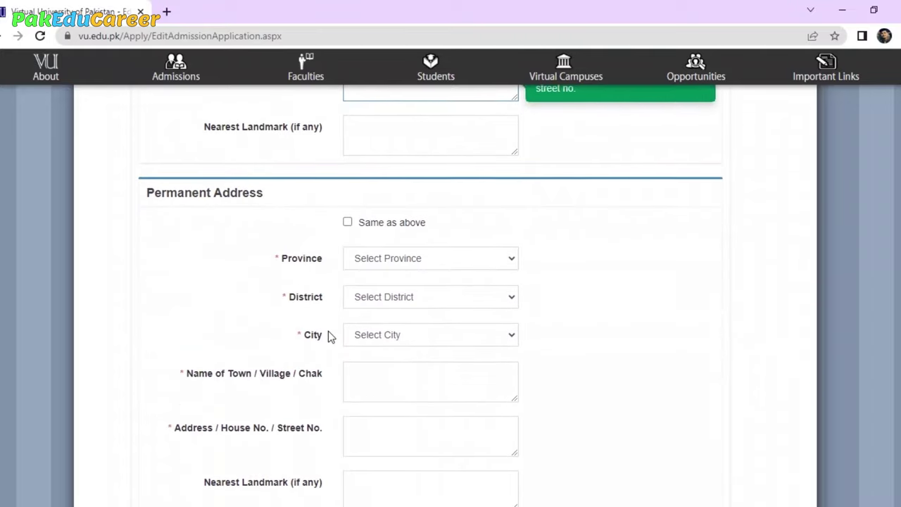
pyautogui.scroll(-1, 240, 248)
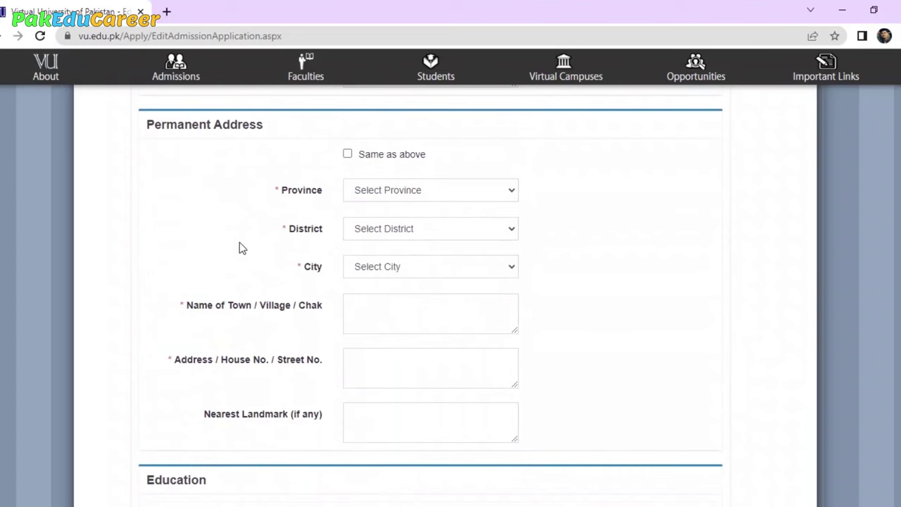
pyautogui.click(348, 154)
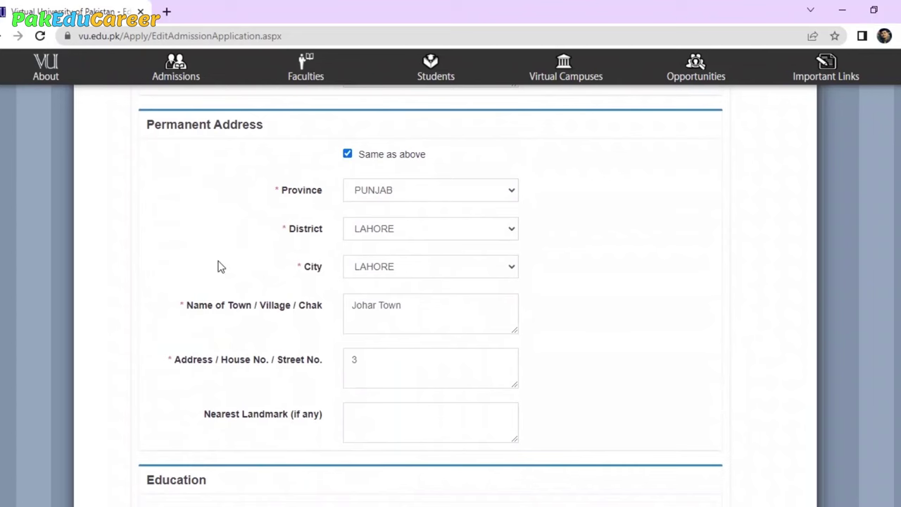
# Set the Matric row's board to Board of Intermediate and Secondary Education, Lahore in the Education section
pyautogui.scroll(-3, 219, 265)
pyautogui.scroll(-2, 218, 266)
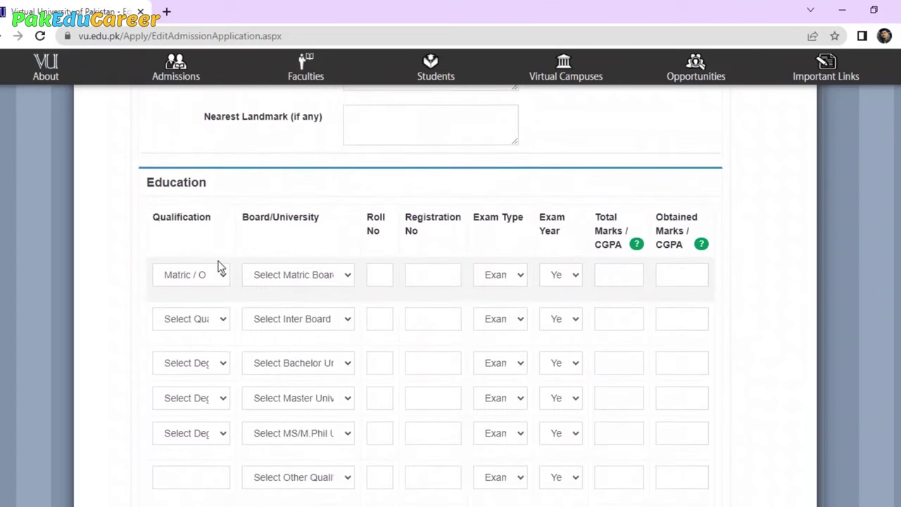
pyautogui.scroll(1, 218, 263)
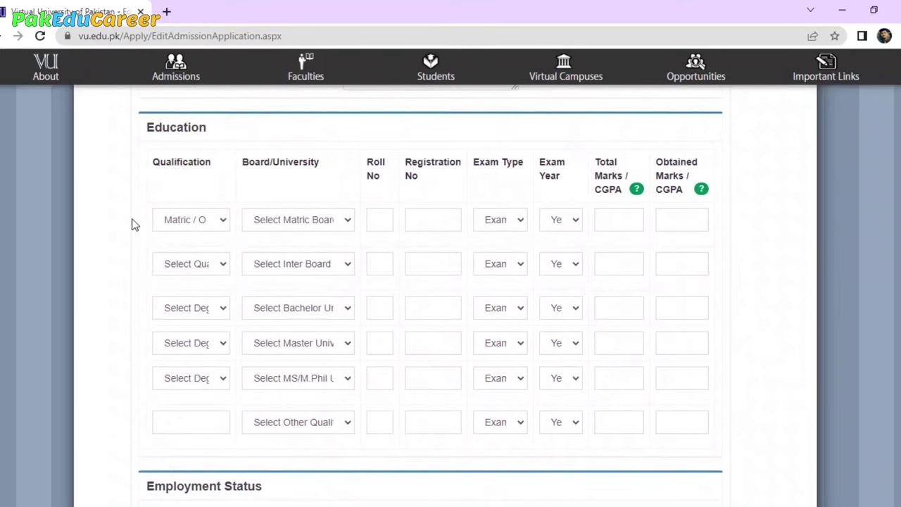
pyautogui.click(205, 221)
pyautogui.click(205, 220)
pyautogui.click(323, 227)
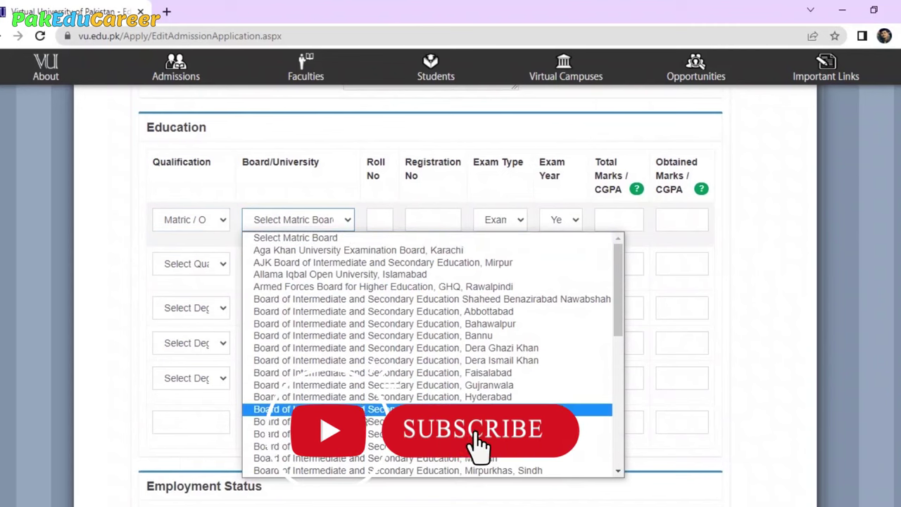
pyautogui.click(366, 422)
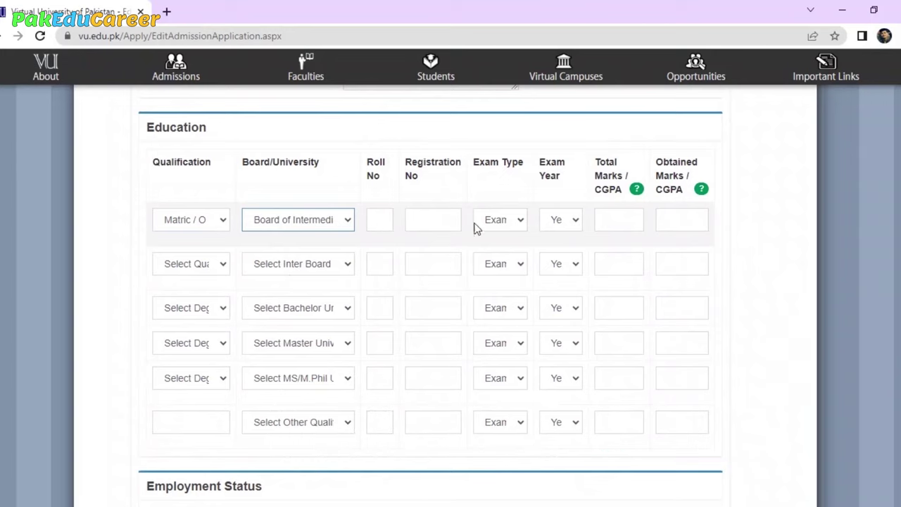
# Complete the Matric row with the Annual exam type, roll and registration numbers, exam year, 1100 total marks and 1055 obtained marks
pyautogui.click(509, 224)
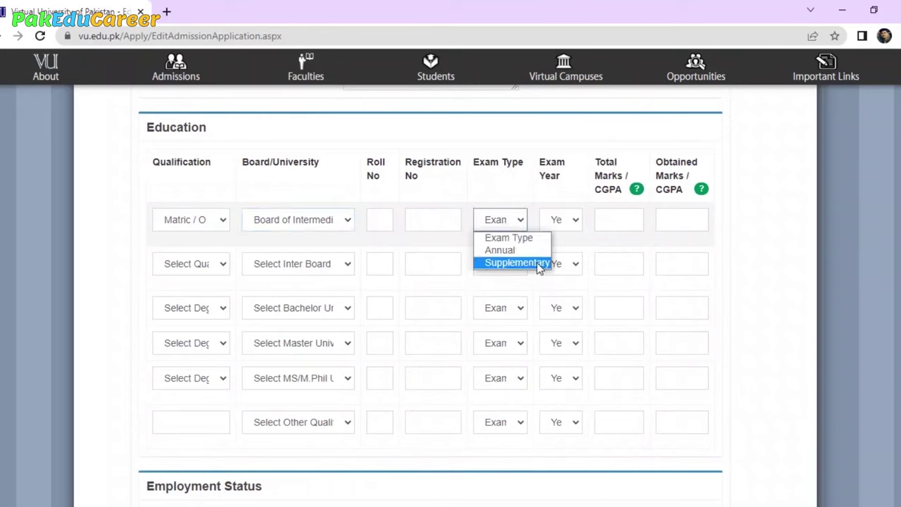
pyautogui.click(522, 250)
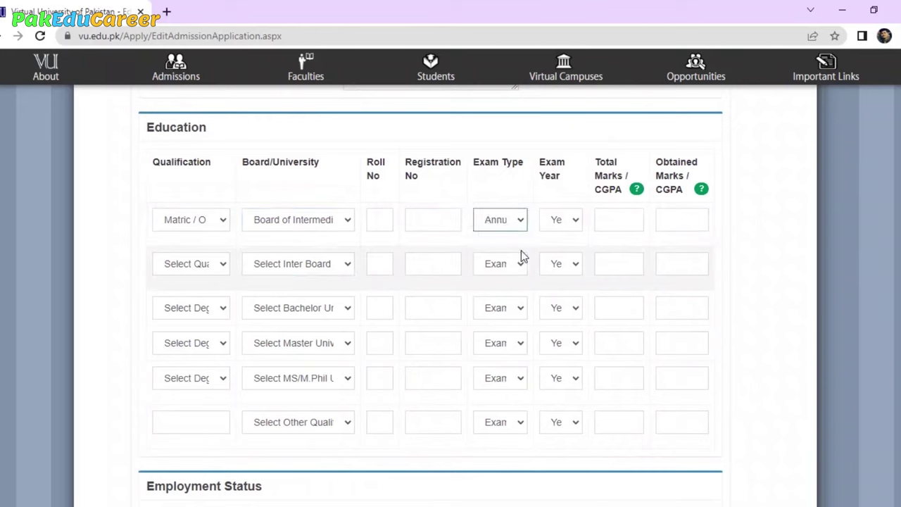
pyautogui.click(569, 226)
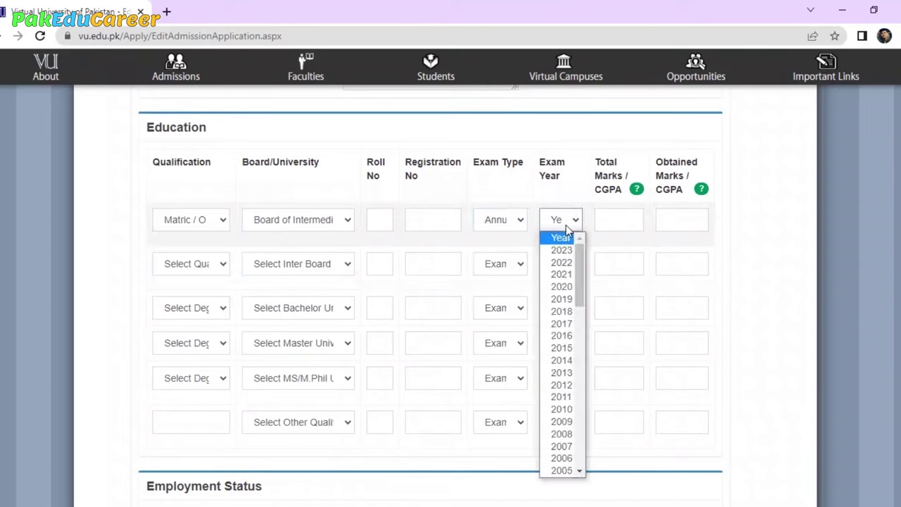
pyautogui.click(567, 225)
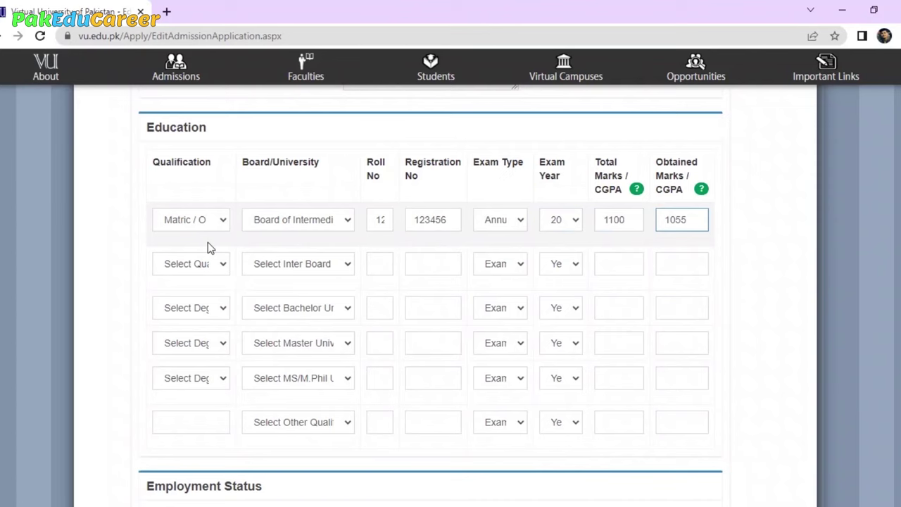
# Fill the intermediate row with FSc -Pre Med, the Lahore board, roll and registration numbers, Annual exam type, exam year, 1100 total and 1015 obtained marks
pyautogui.click(205, 266)
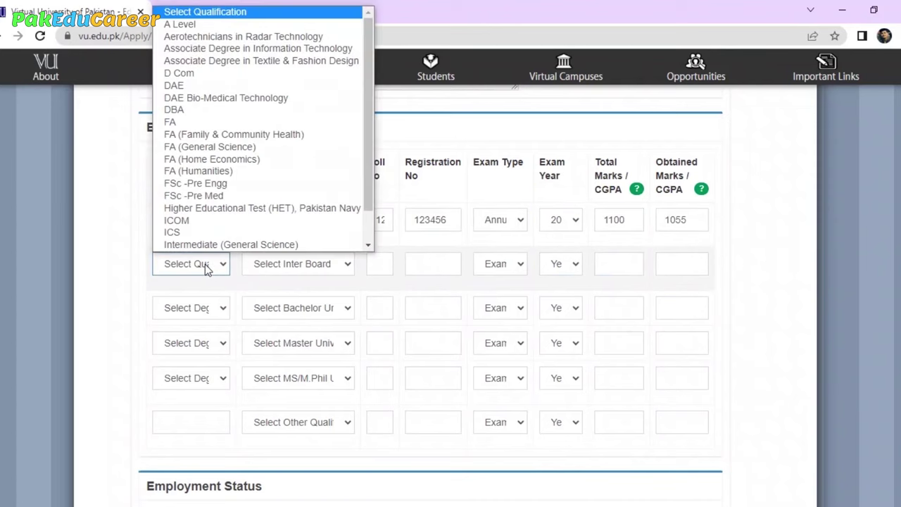
pyautogui.scroll(1, 212, 135)
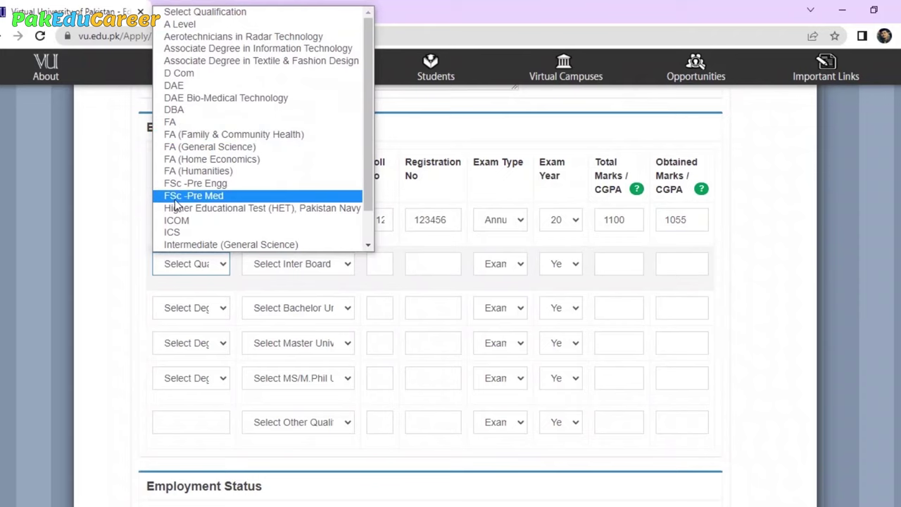
pyautogui.click(246, 197)
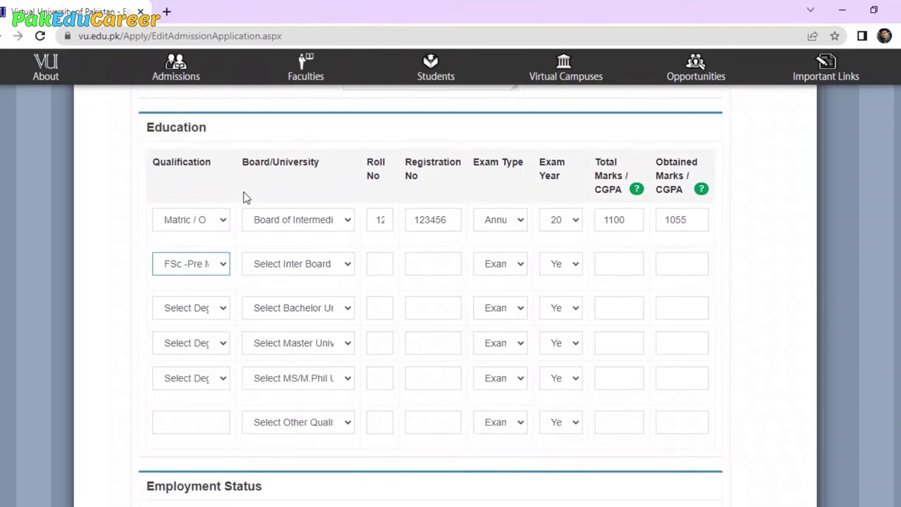
pyautogui.click(316, 264)
pyautogui.scroll(-1, 331, 211)
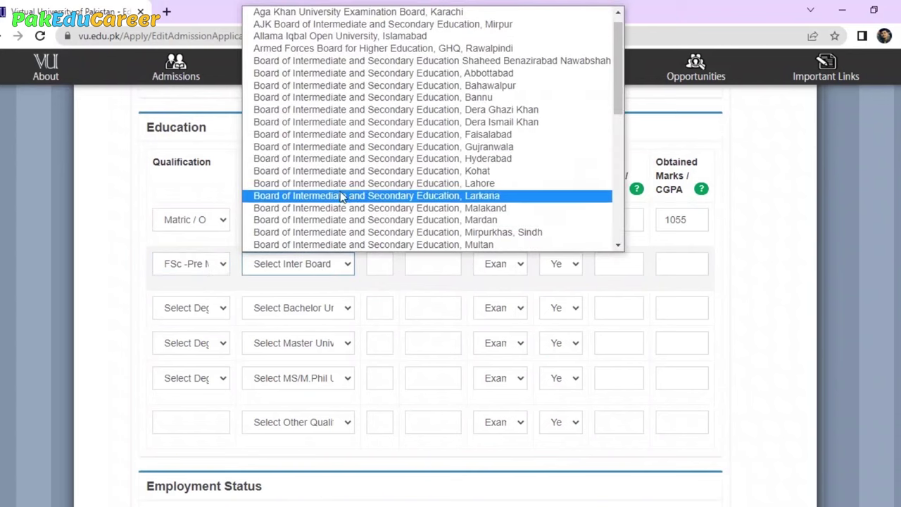
pyautogui.click(338, 183)
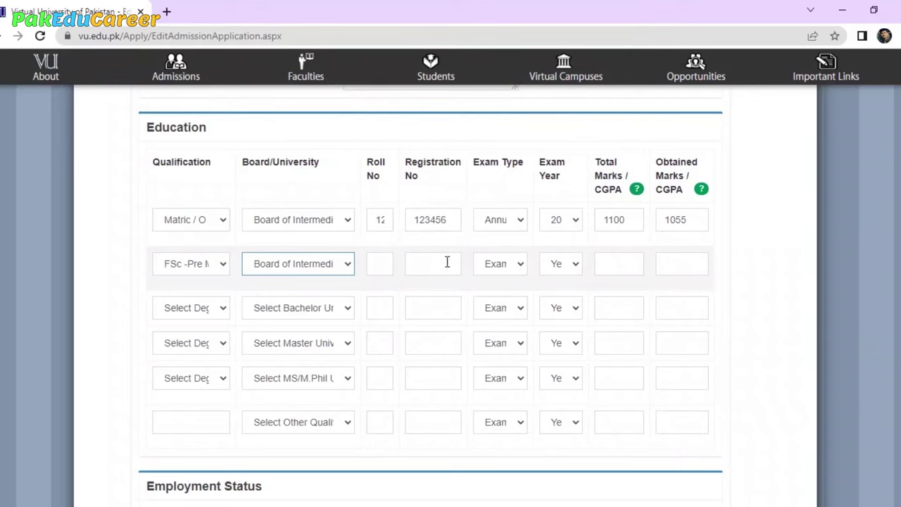
pyautogui.click(501, 263)
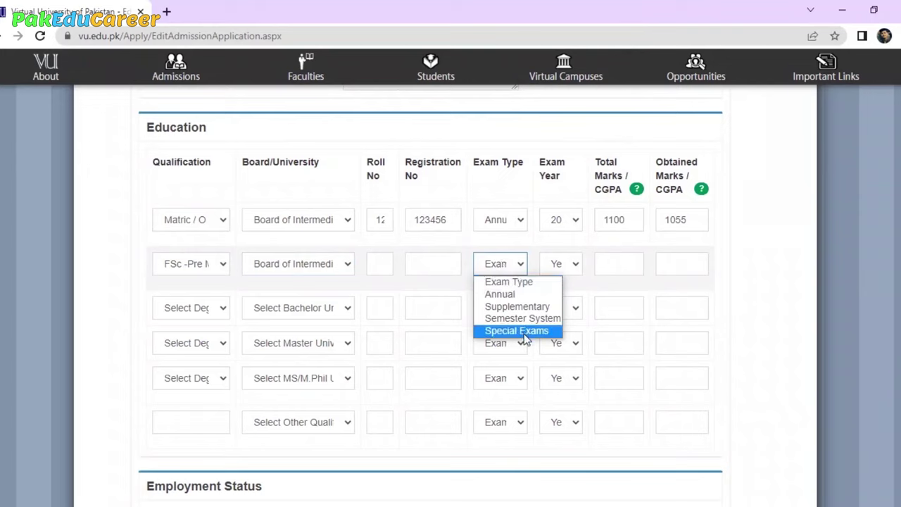
pyautogui.click(507, 294)
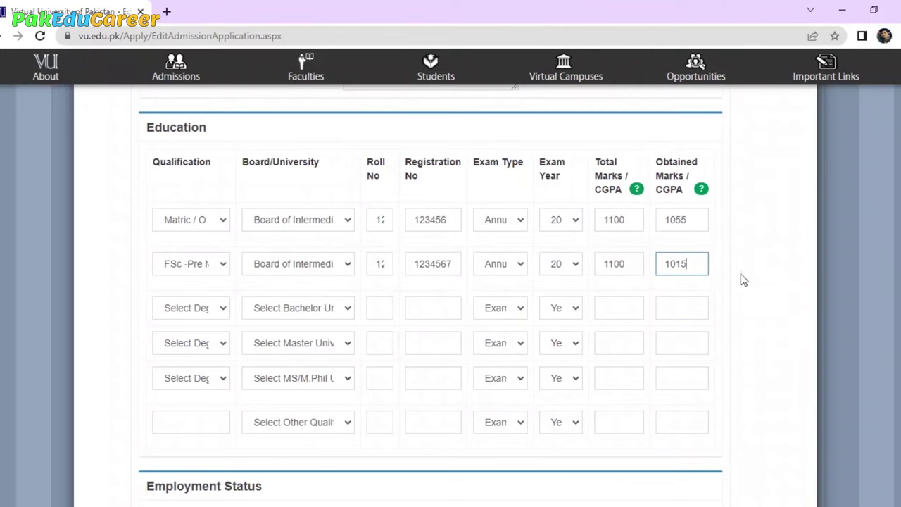
# Answer Yes to both Prior Computer Knowledge and Personal Computer / Laptop At Home in the Others section
pyautogui.scroll(-1, 741, 278)
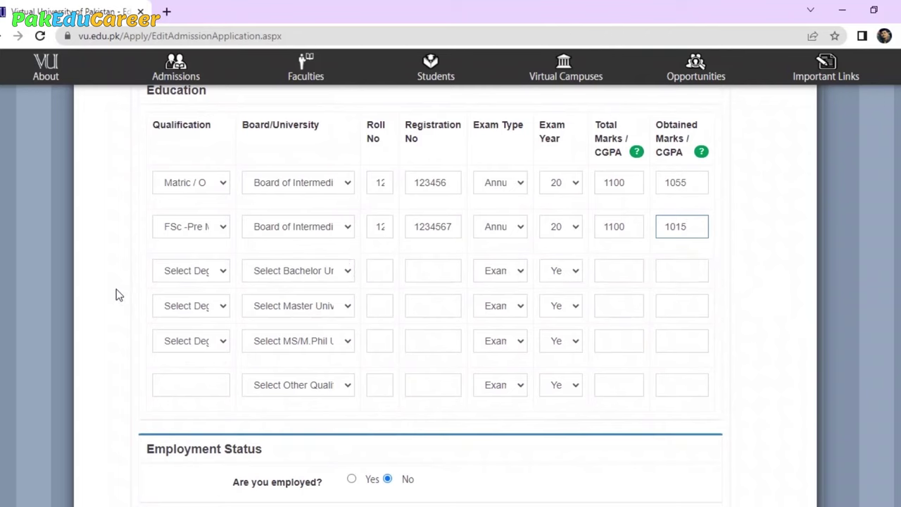
pyautogui.scroll(-3, 405, 288)
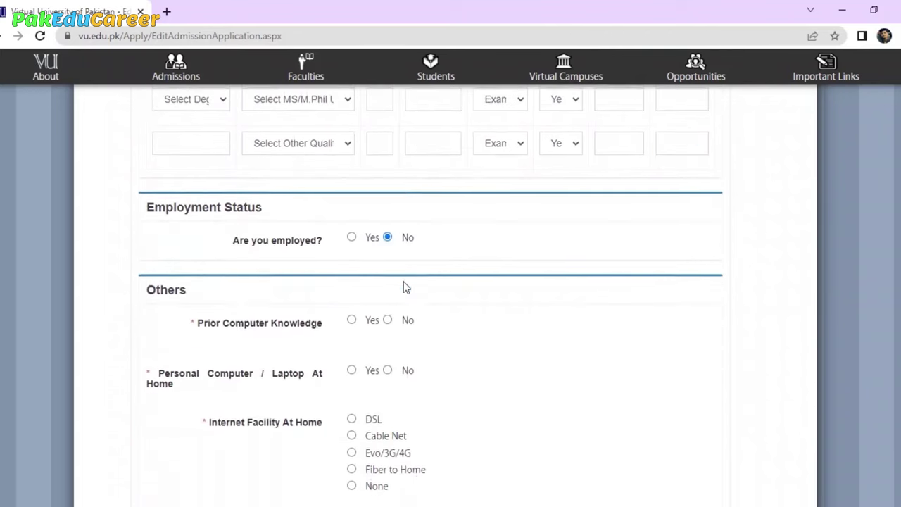
pyautogui.scroll(1, 406, 288)
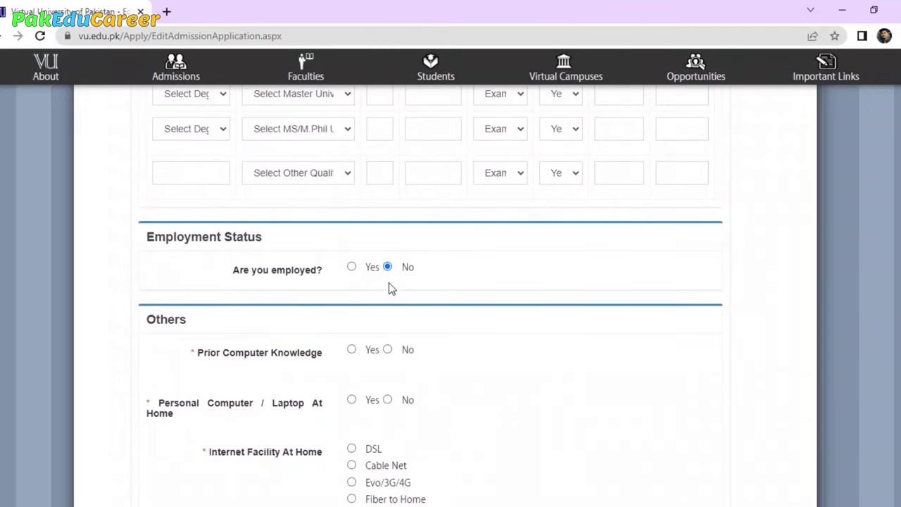
pyautogui.scroll(-1, 304, 187)
pyautogui.scroll(1, 302, 183)
pyautogui.scroll(-3, 247, 372)
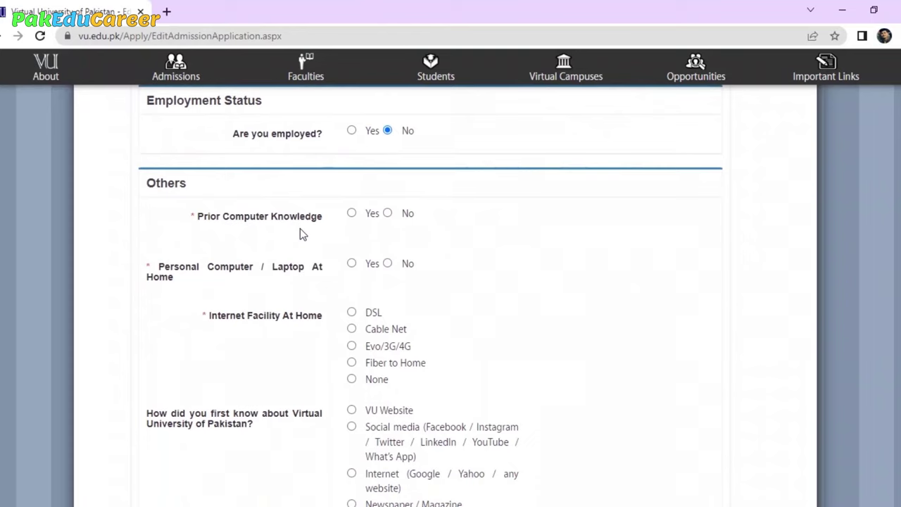
pyautogui.click(352, 213)
pyautogui.click(361, 272)
# Set the Internet Facility At Home to Fiber to Home
pyautogui.scroll(-2, 267, 345)
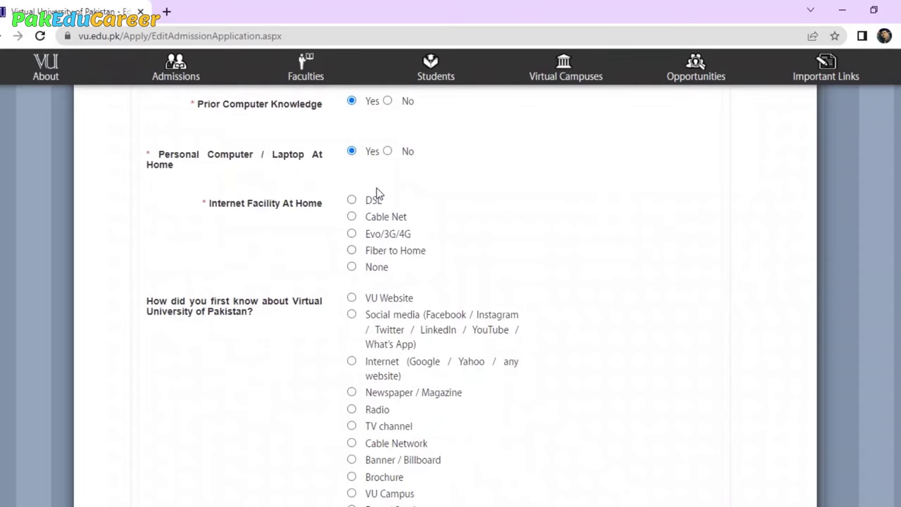
pyautogui.click(353, 251)
pyautogui.scroll(-1, 285, 347)
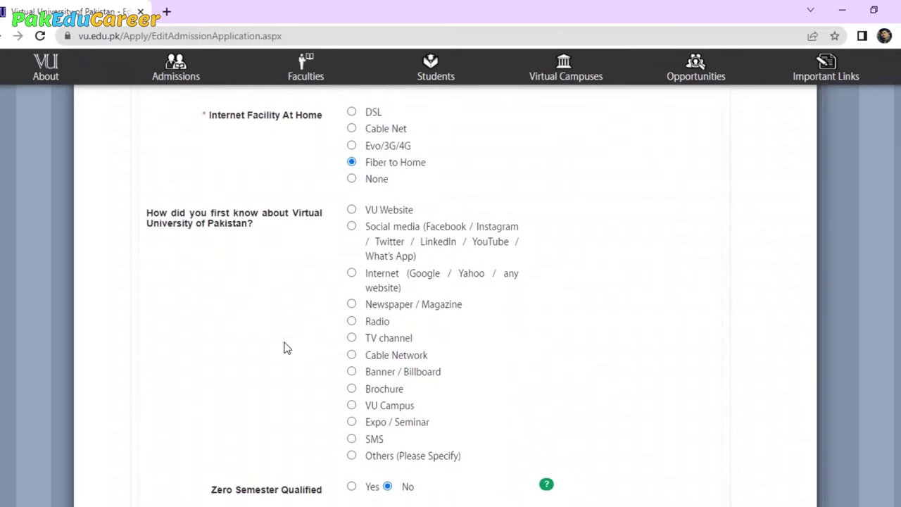
pyautogui.scroll(-1, 271, 310)
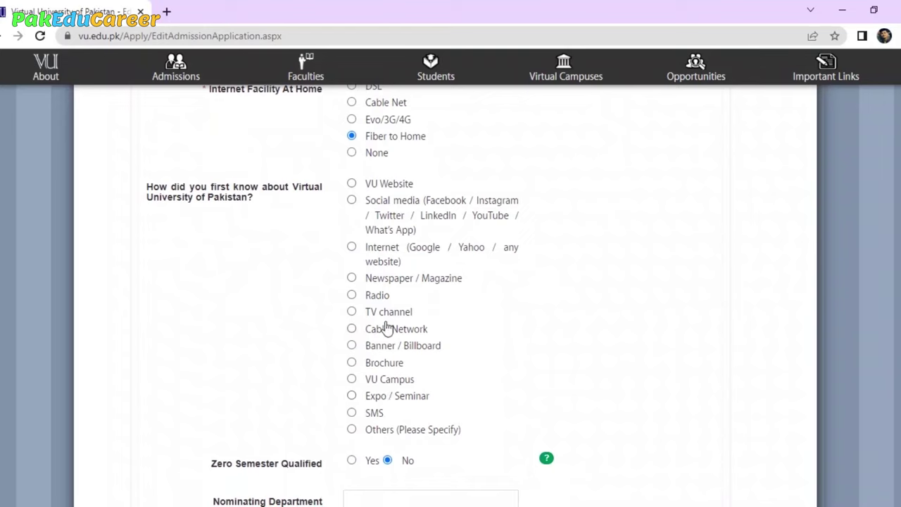
# Choose Social media (Facebook / Instagram / Twitter / LinkedIn / YouTube / What's App) as how Virtual University was first known
pyautogui.click(352, 200)
pyautogui.scroll(-2, 236, 386)
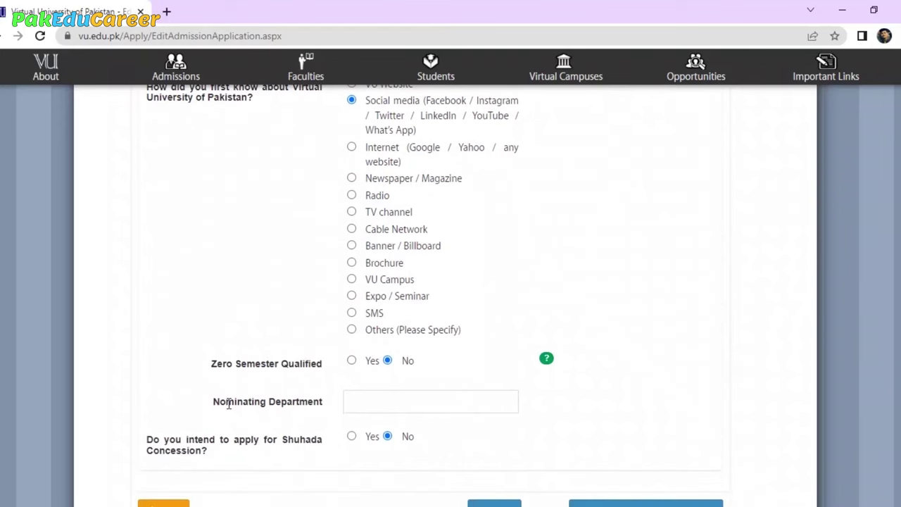
pyautogui.scroll(-1, 233, 395)
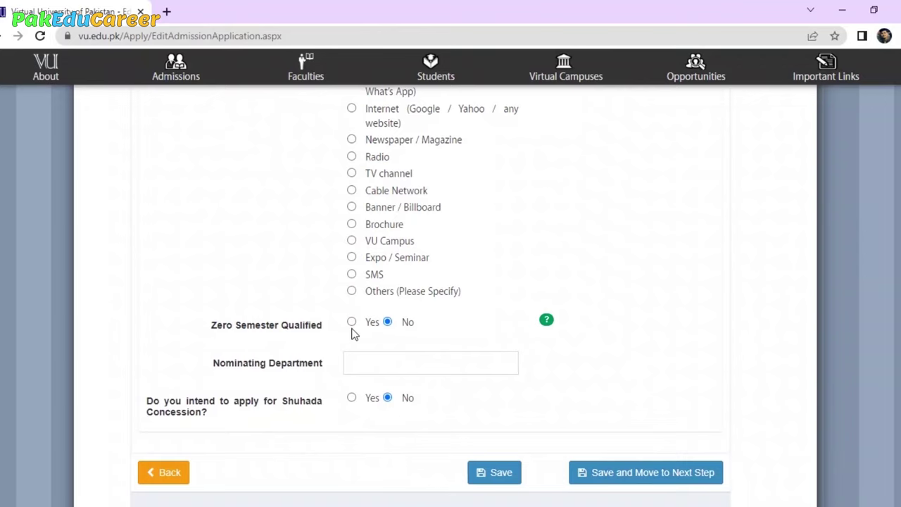
pyautogui.scroll(-1, 391, 327)
pyautogui.press('Tab')
pyautogui.click(300, 372)
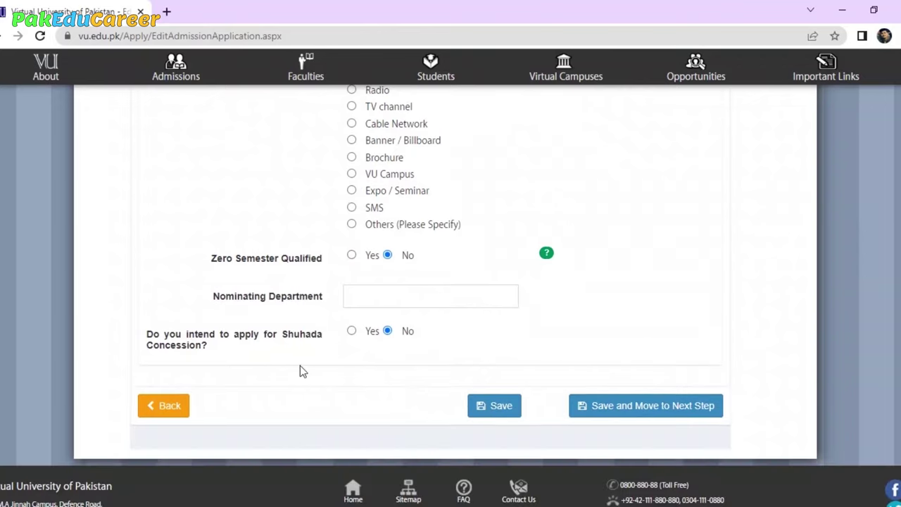
# Enter FPSC as the Nominating Department, then save the personal information and proceed to the Need Based Scholarship Form
pyautogui.click(360, 295)
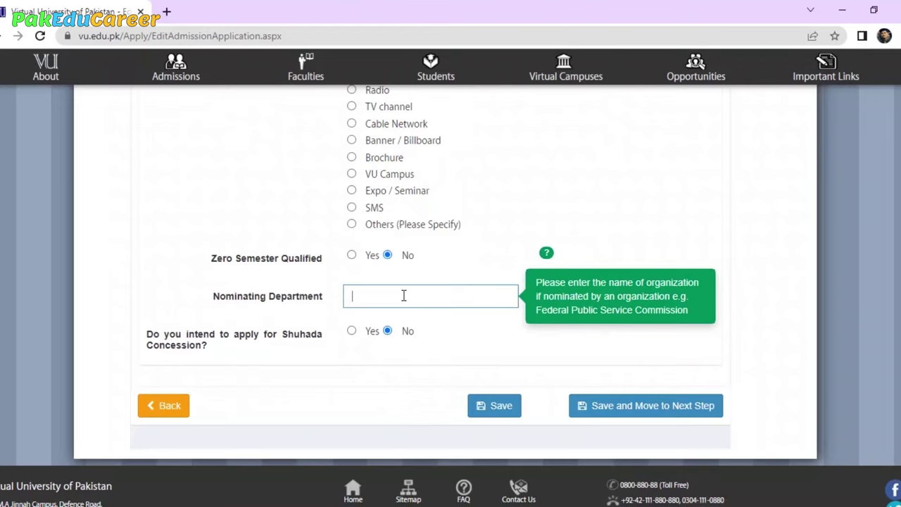
pyautogui.write('FPSC')
pyautogui.scroll(-1, 264, 323)
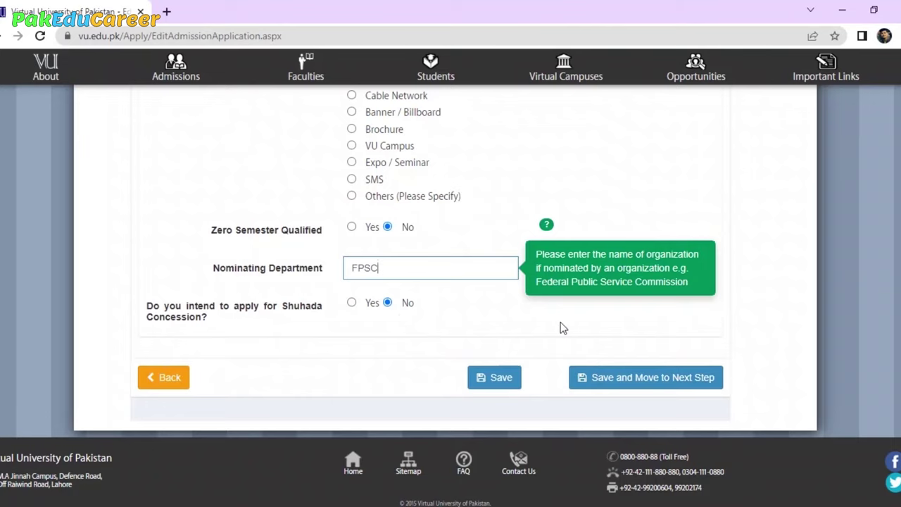
pyautogui.click(620, 384)
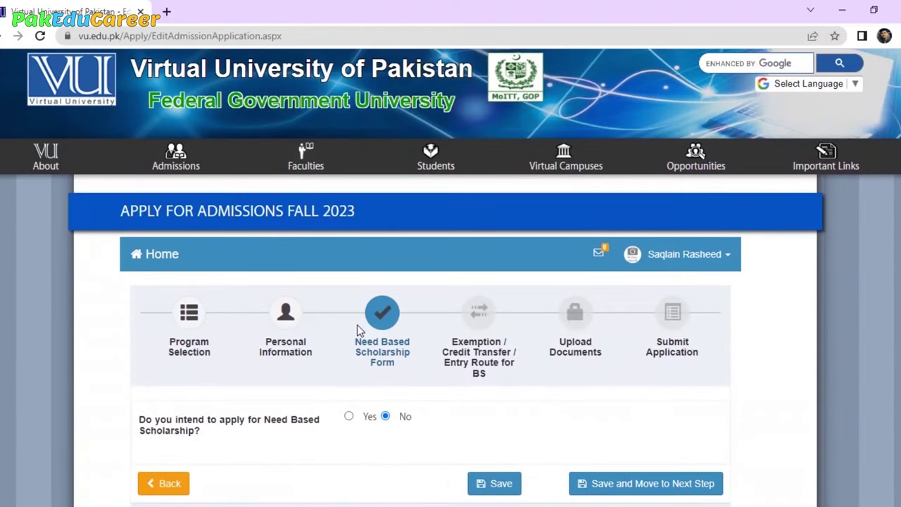
# Save both the Need Based Scholarship and Credit Transfer (Course Exemptions) questions with No and proceed to Upload Documents
pyautogui.scroll(-1, 357, 329)
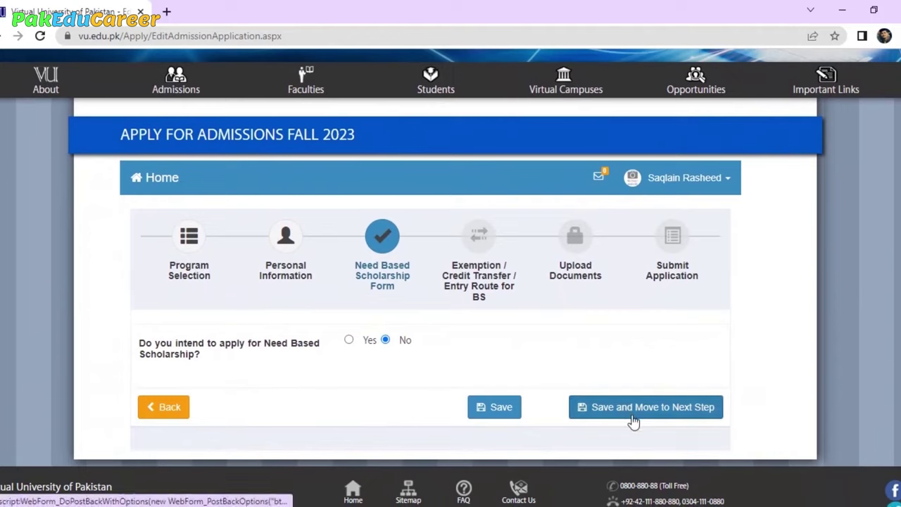
pyautogui.click(677, 416)
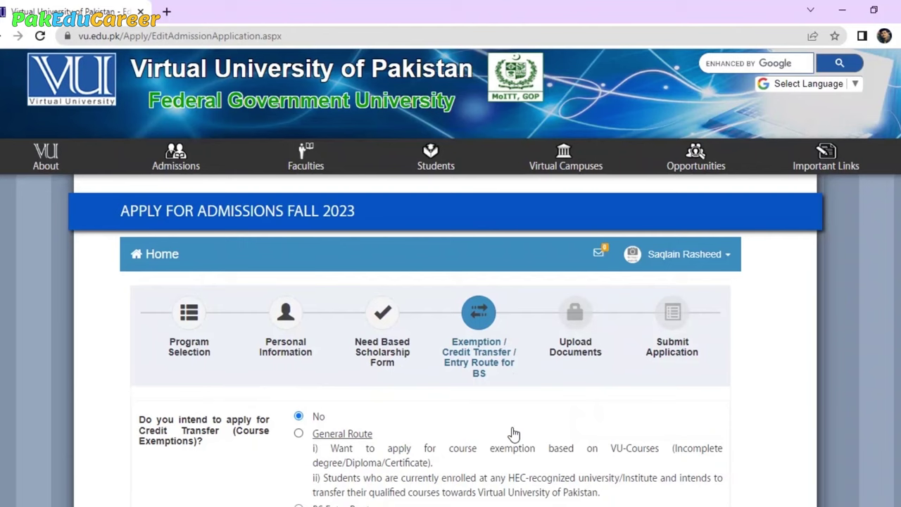
pyautogui.scroll(-3, 515, 433)
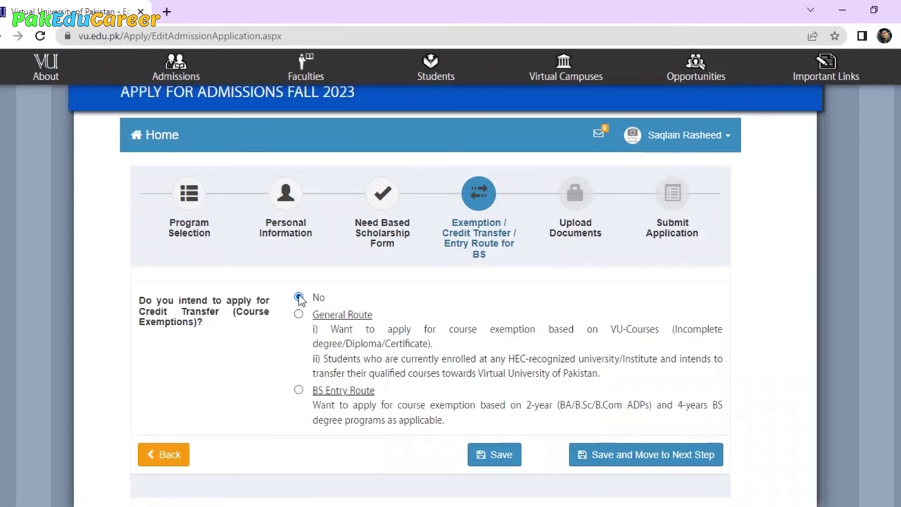
pyautogui.click(674, 455)
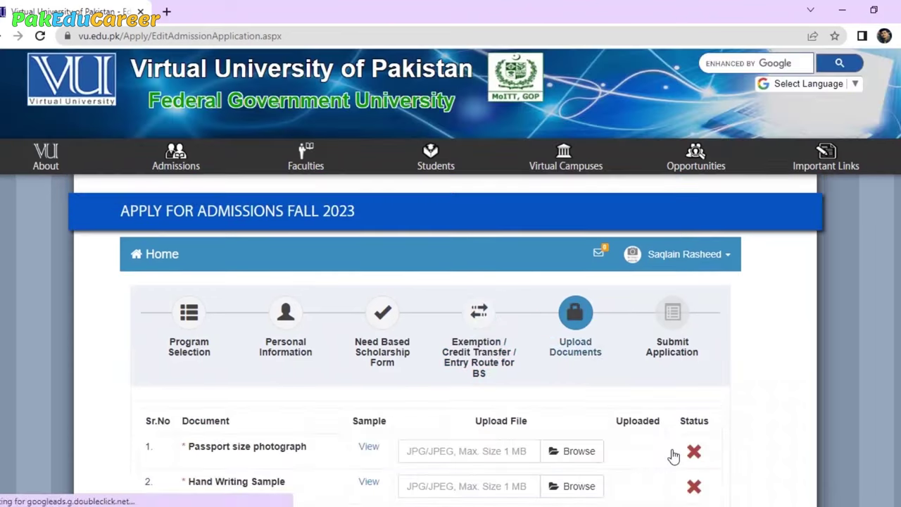
# Examine the list of required documents, their accepted file formats and the scanning guidelines
pyautogui.scroll(-2, 491, 411)
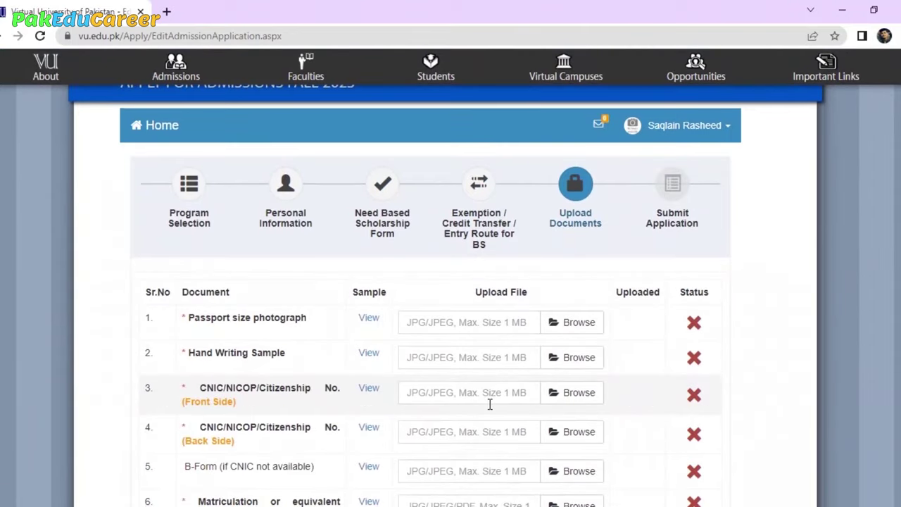
pyautogui.scroll(-2, 490, 404)
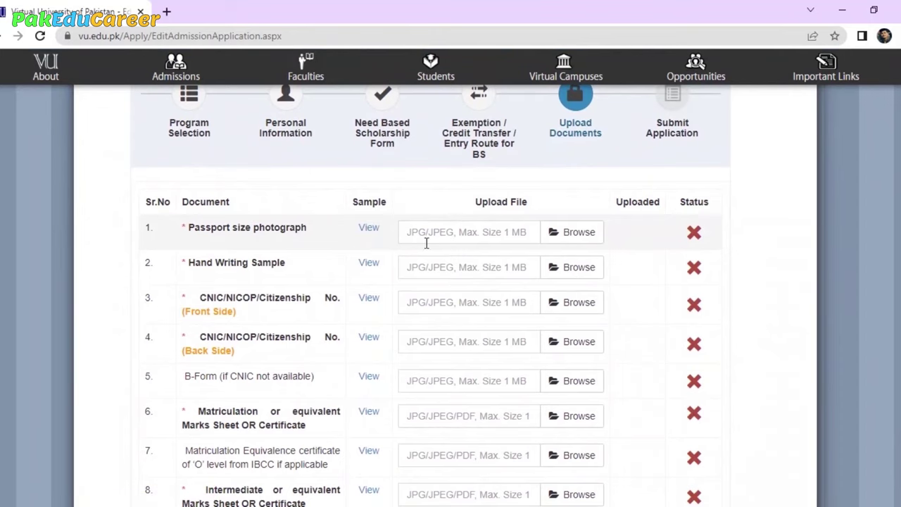
pyautogui.scroll(-1, 419, 243)
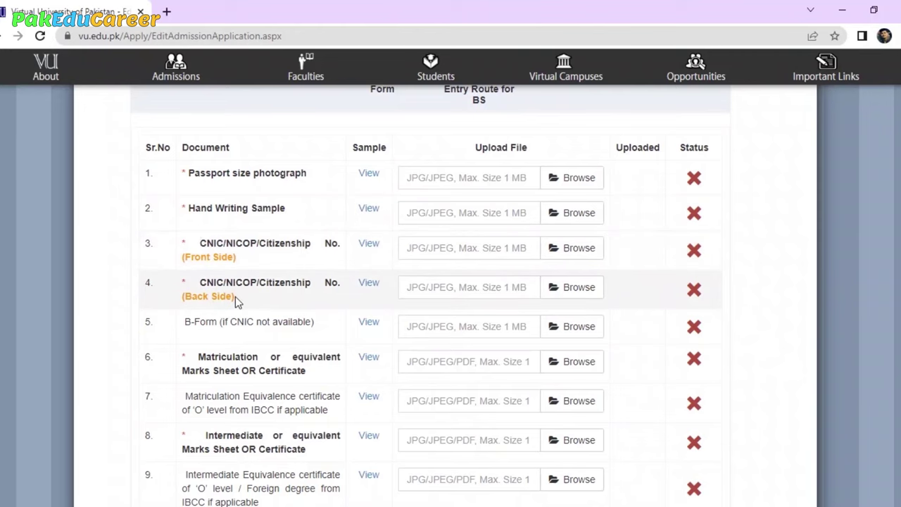
pyautogui.scroll(-1, 235, 296)
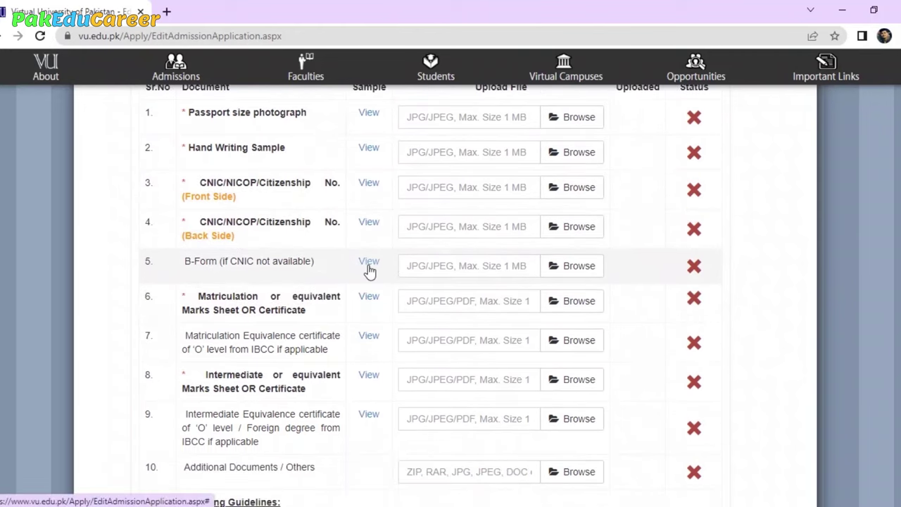
pyautogui.scroll(-1, 368, 267)
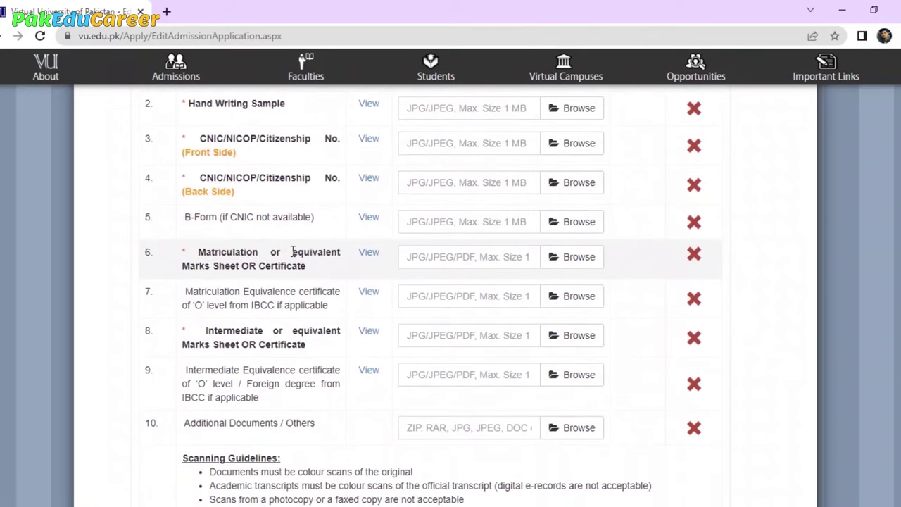
pyautogui.scroll(-1, 293, 251)
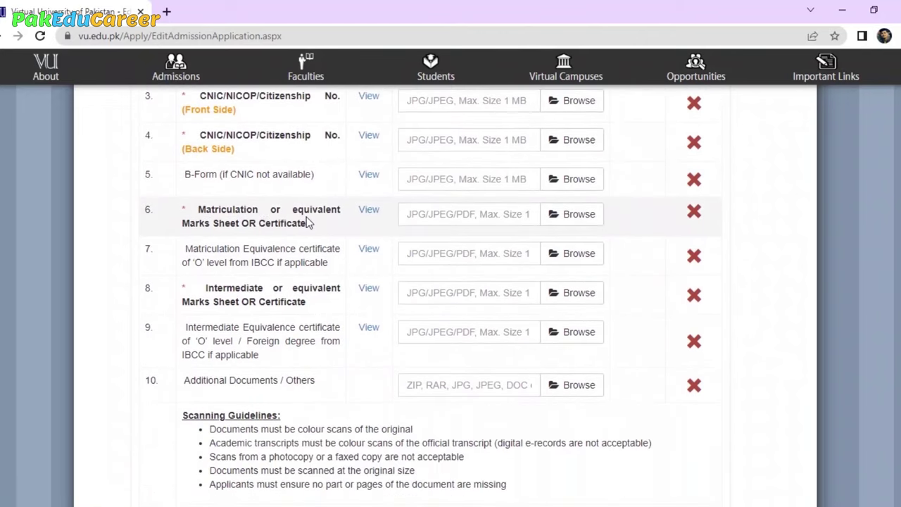
pyautogui.scroll(-1, 297, 260)
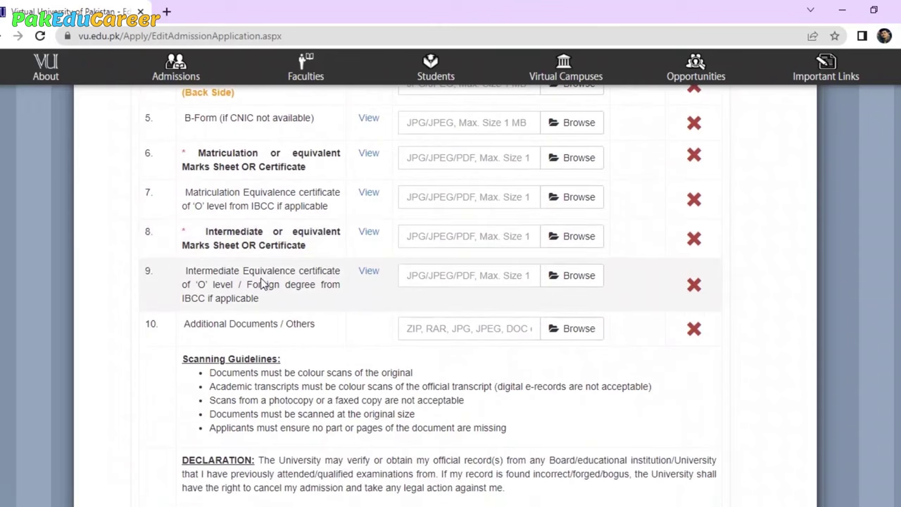
pyautogui.scroll(-1, 260, 285)
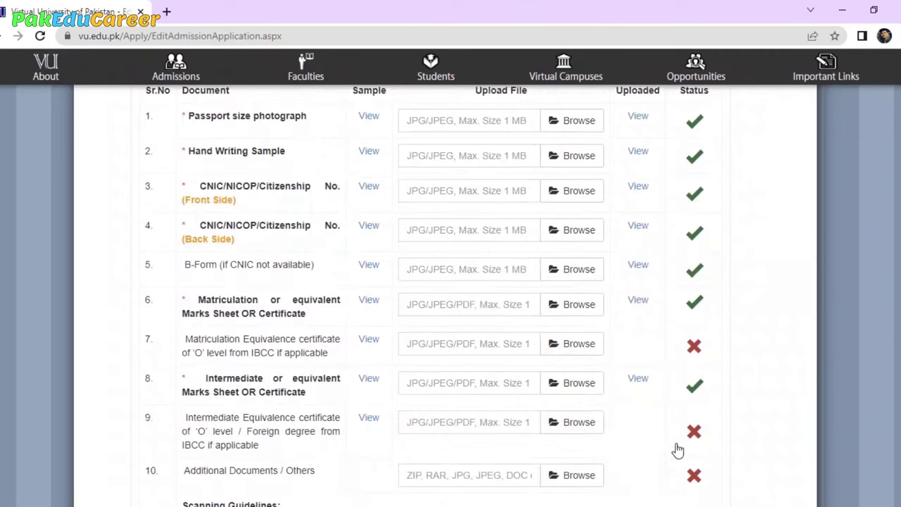
# Proceed from Upload Documents to Submit Application and agree to the declaration below the applicant notes
pyautogui.scroll(-6, 677, 449)
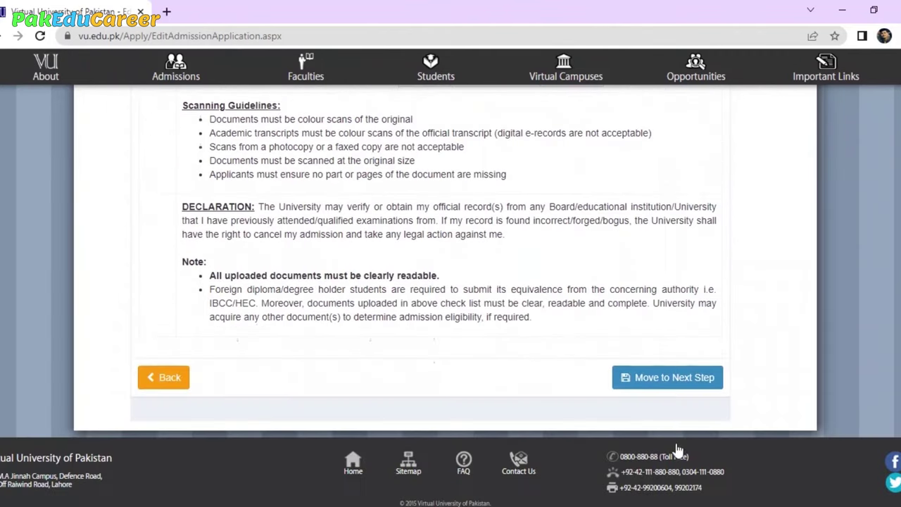
pyautogui.click(706, 382)
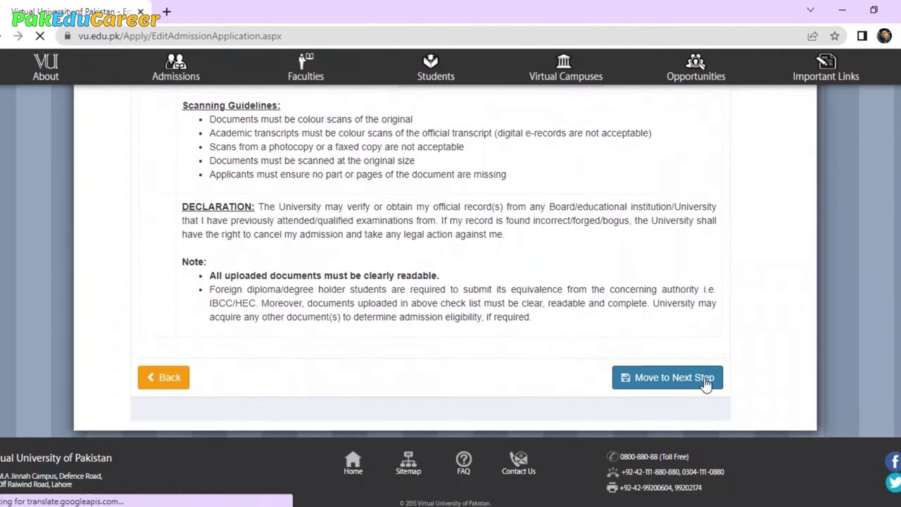
pyautogui.scroll(-3, 503, 207)
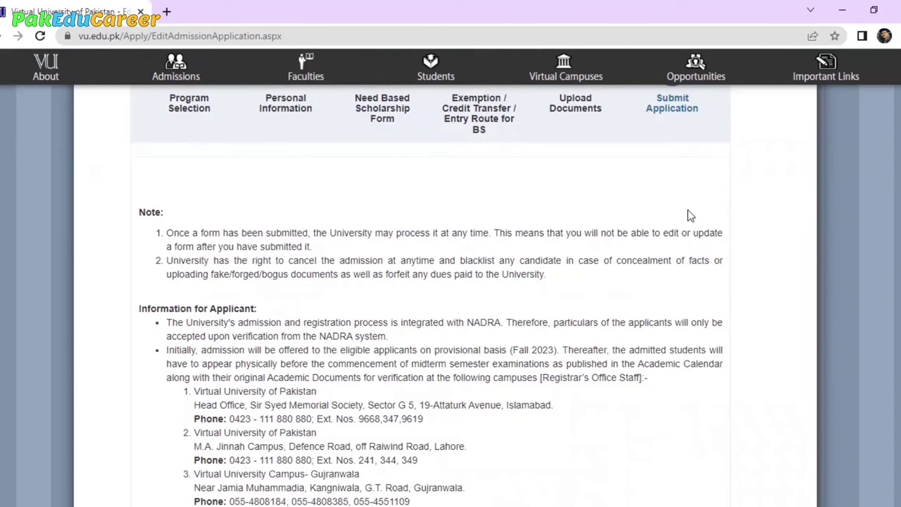
pyautogui.scroll(-1, 391, 270)
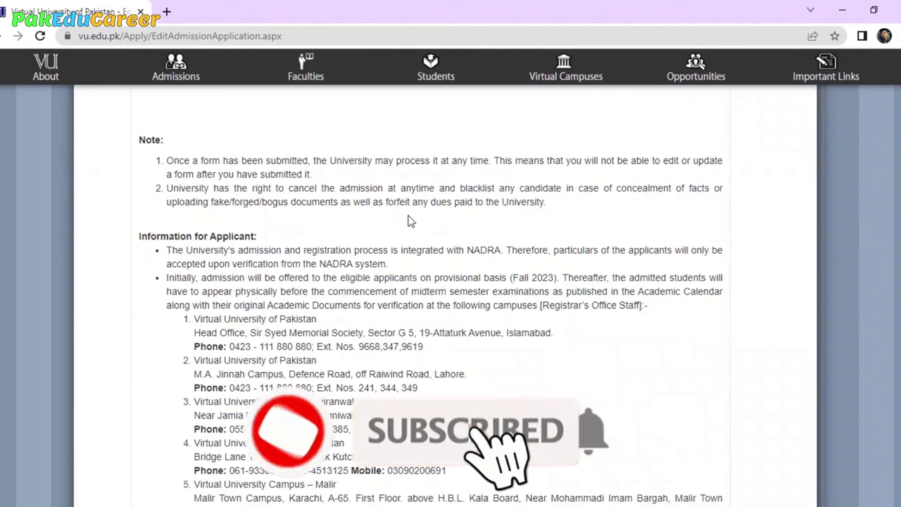
pyautogui.scroll(-4, 410, 220)
pyautogui.scroll(3, 411, 220)
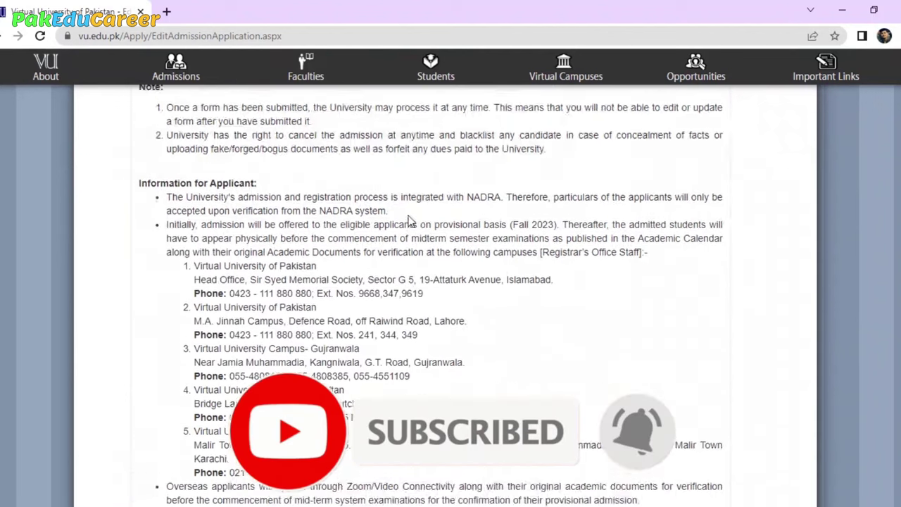
pyautogui.scroll(-1, 411, 221)
pyautogui.scroll(-3, 261, 299)
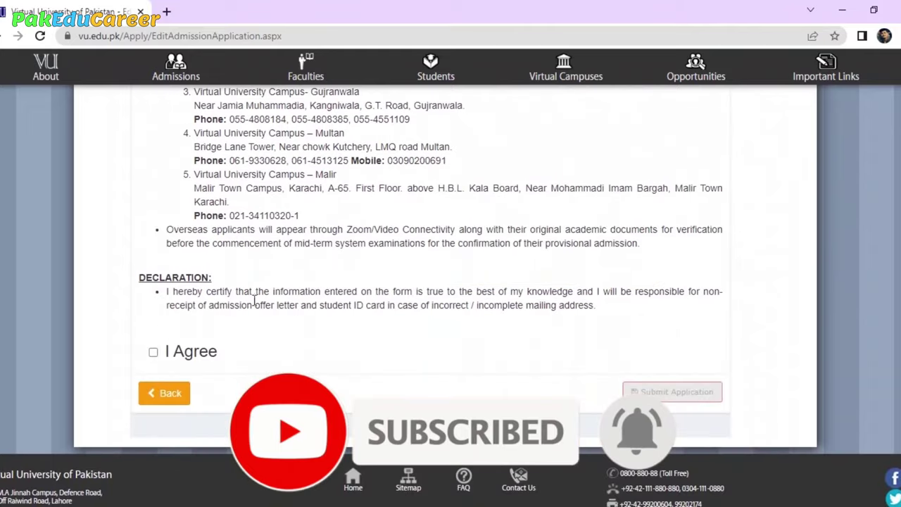
pyautogui.click(154, 352)
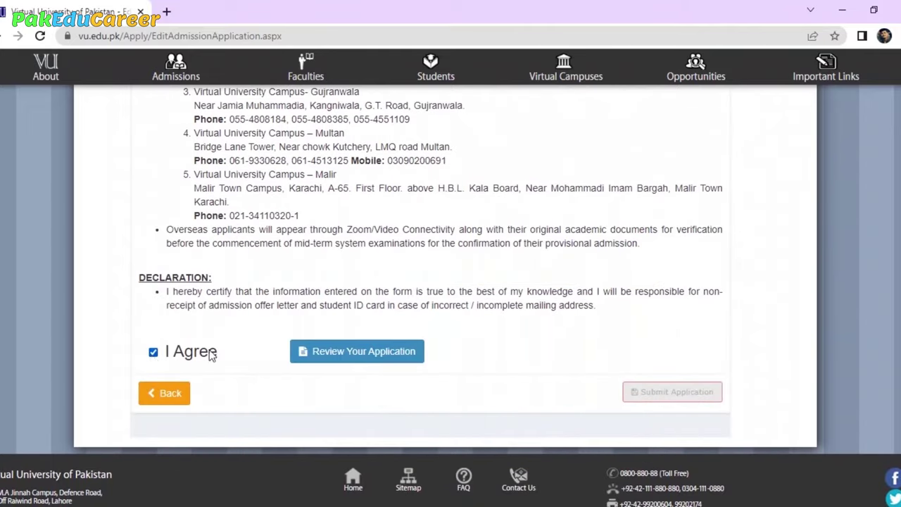
# Review the complete admission application, including its documents list, and confirm with Yes that it was found okay
pyautogui.click(365, 358)
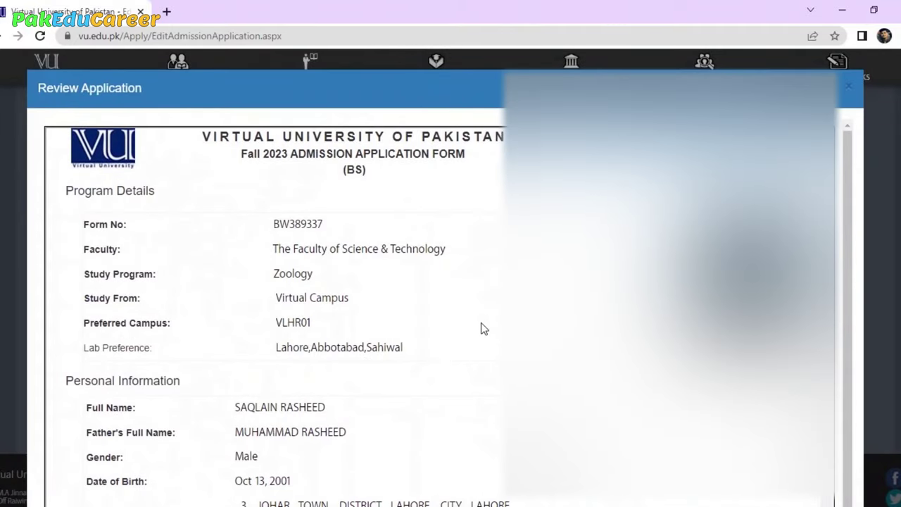
pyautogui.scroll(-12, 484, 328)
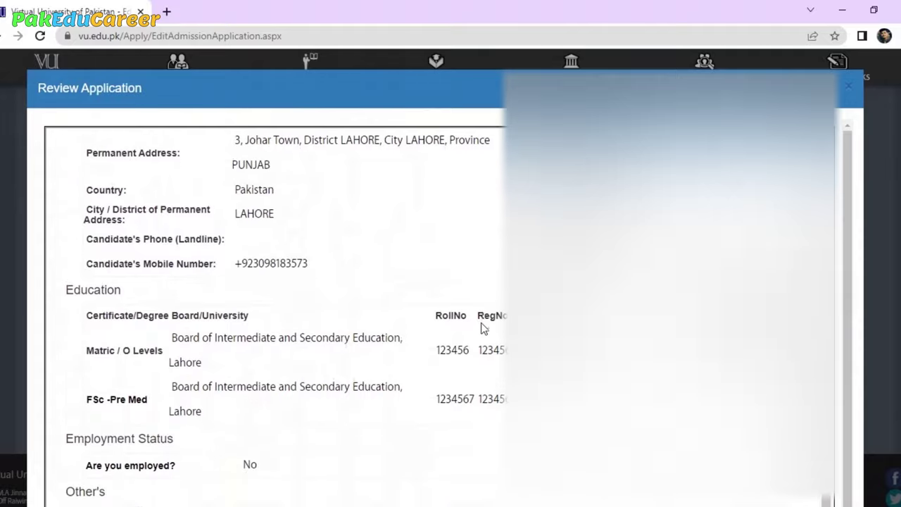
pyautogui.scroll(-5, 483, 328)
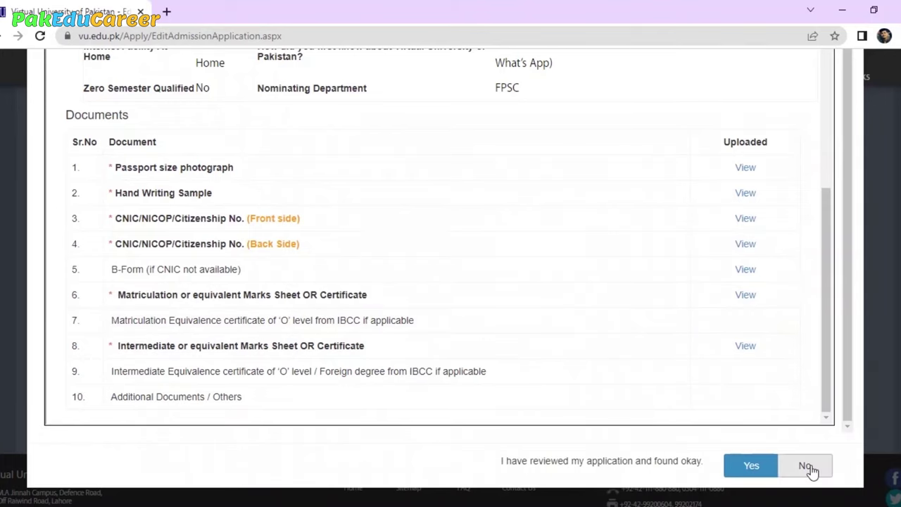
pyautogui.click(751, 467)
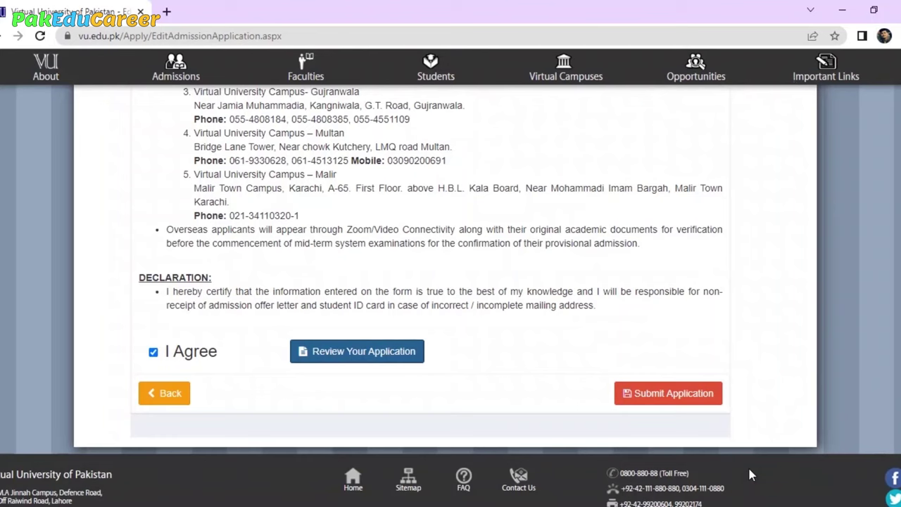